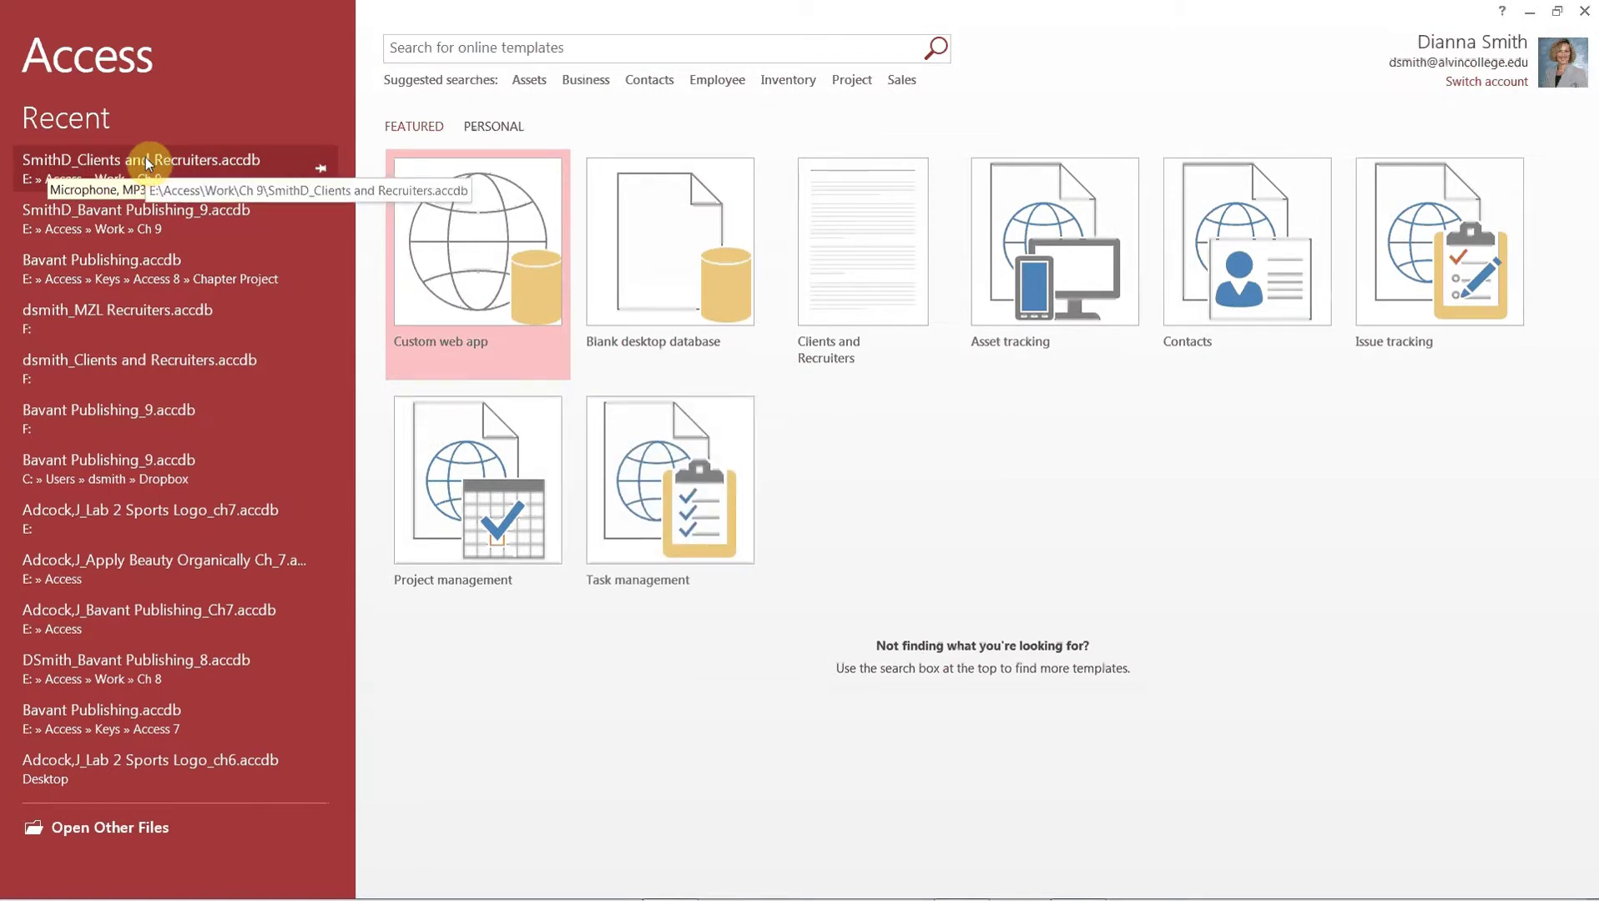
- Open the Clients and Recruiters database from the recent files and enable its disabled content
click(145, 160)
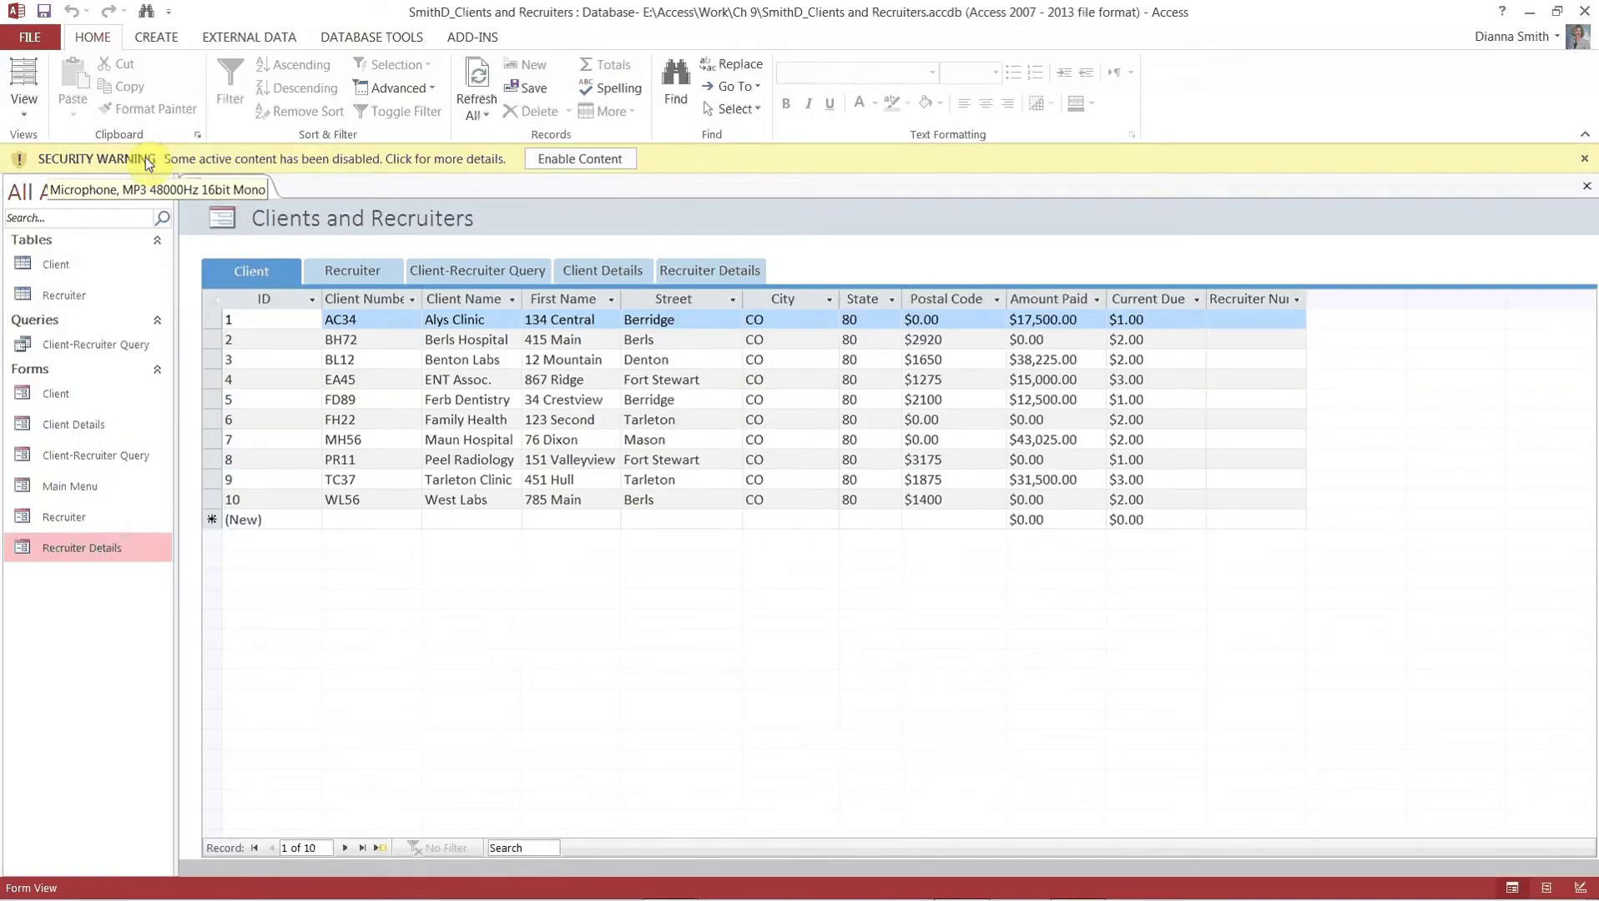
click(550, 161)
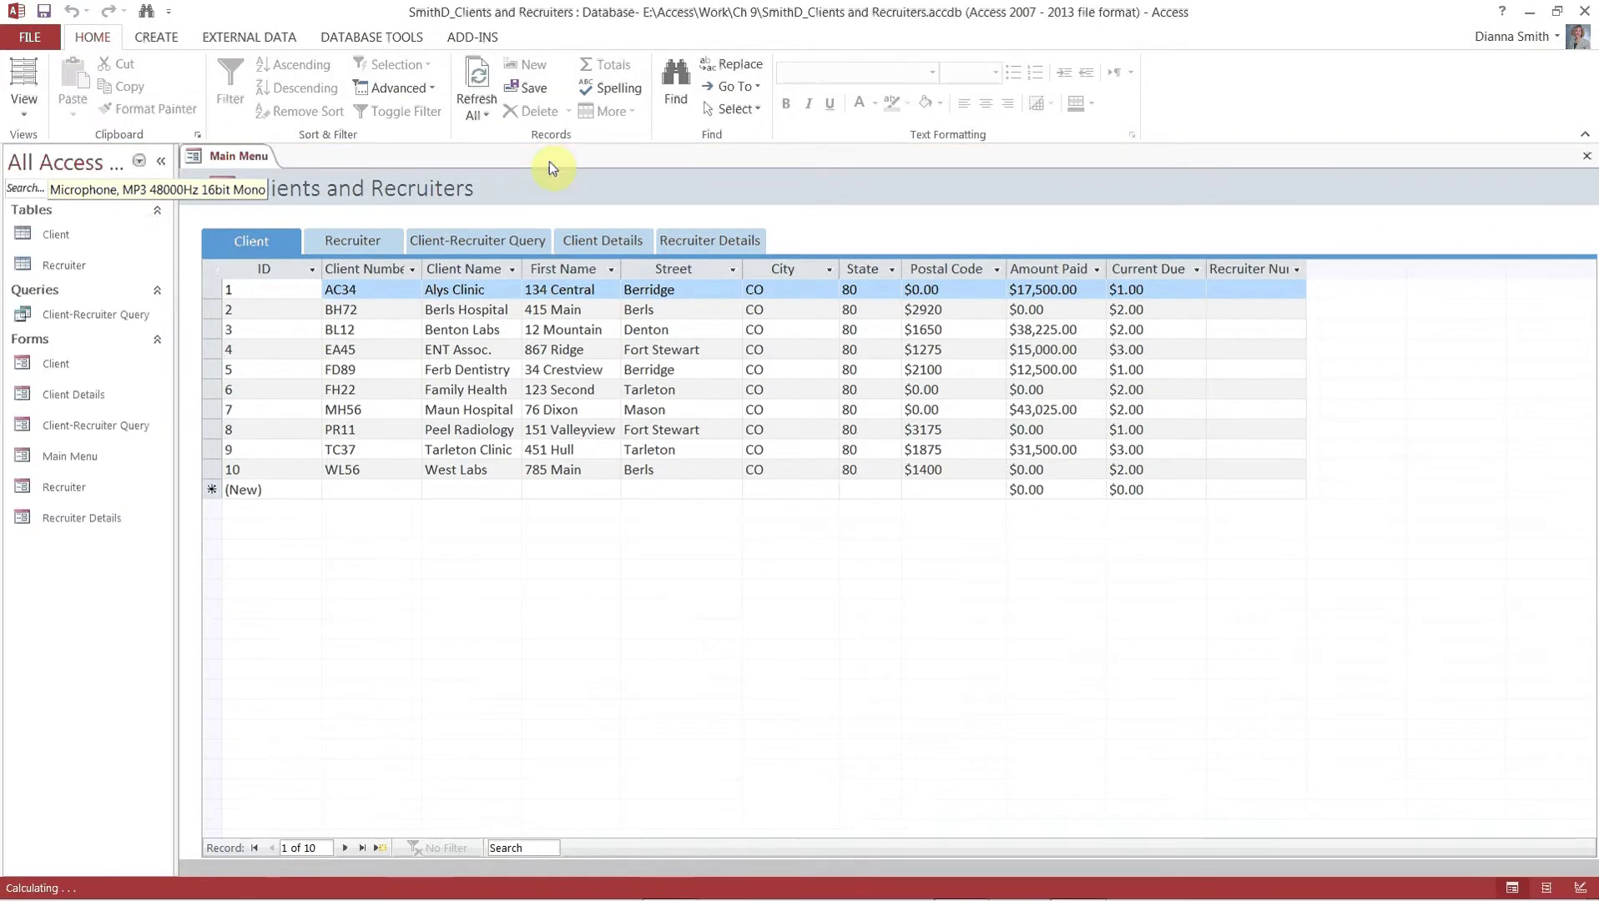
- Look through the Recruiter, Client-Recruiter Query, Client Details and Recruiter Details pages of the Main Menu form, returning to Client
click(341, 241)
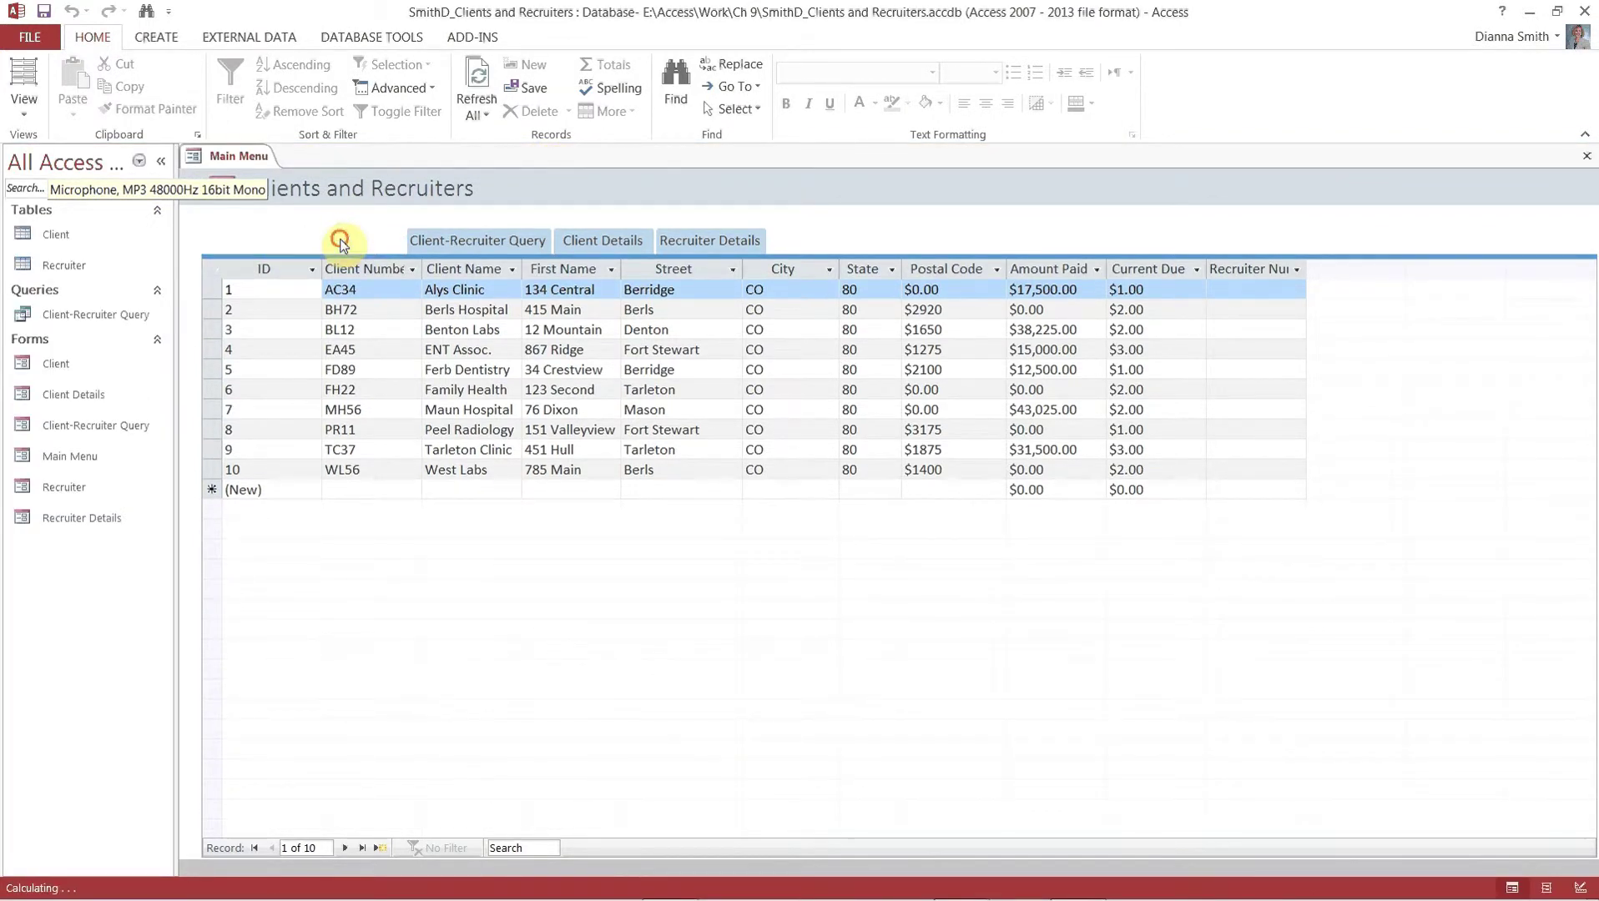
click(470, 244)
click(584, 240)
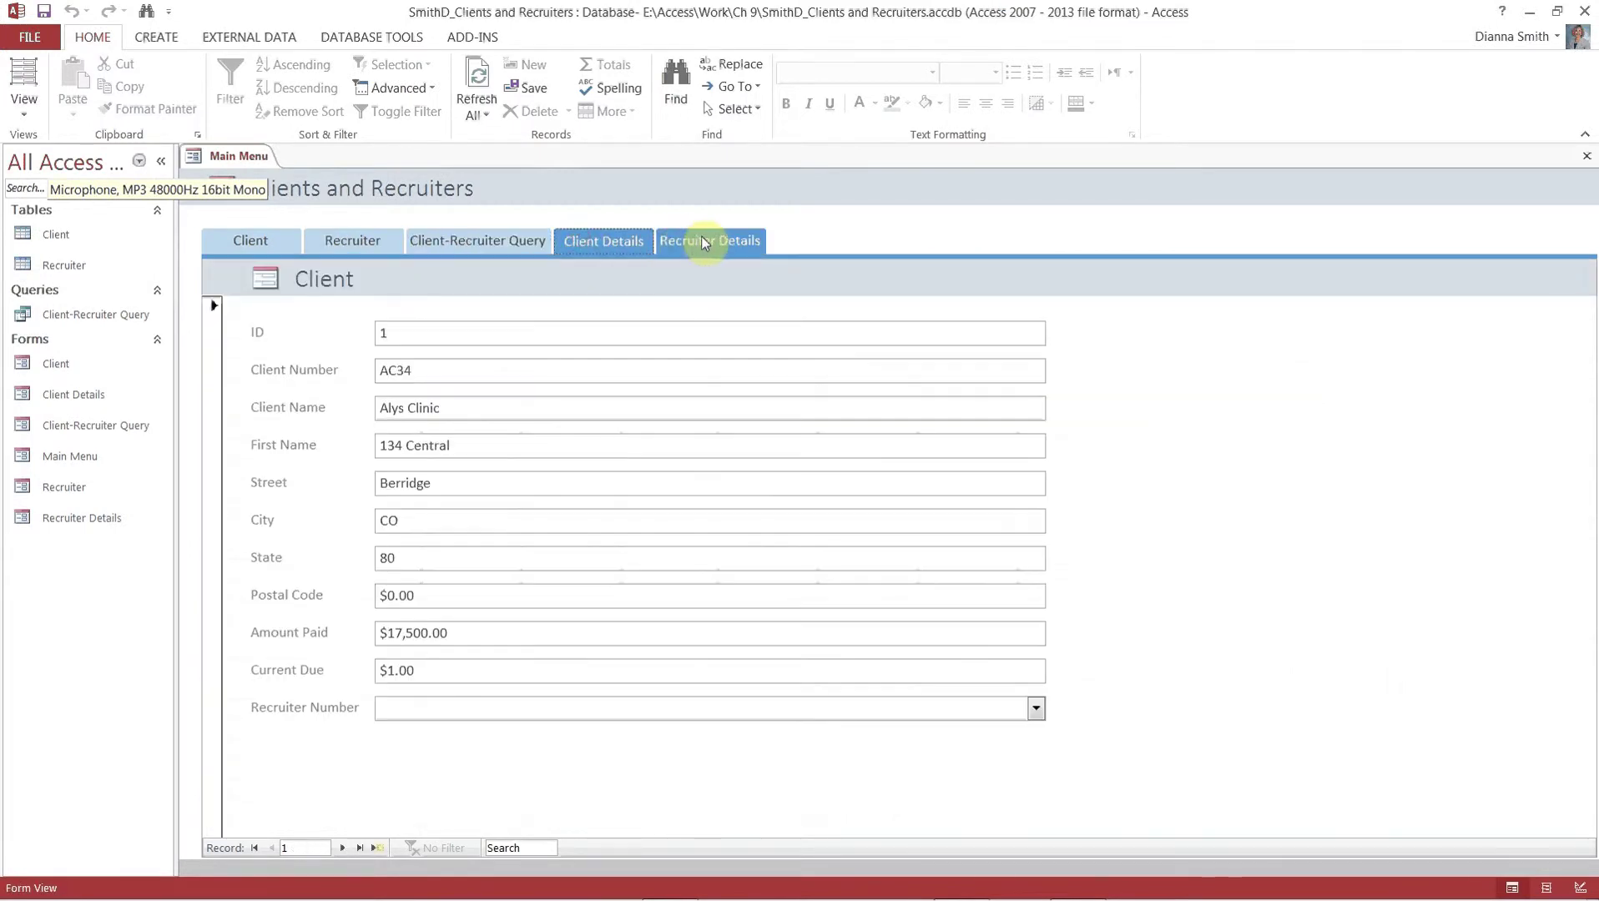
click(702, 241)
click(255, 242)
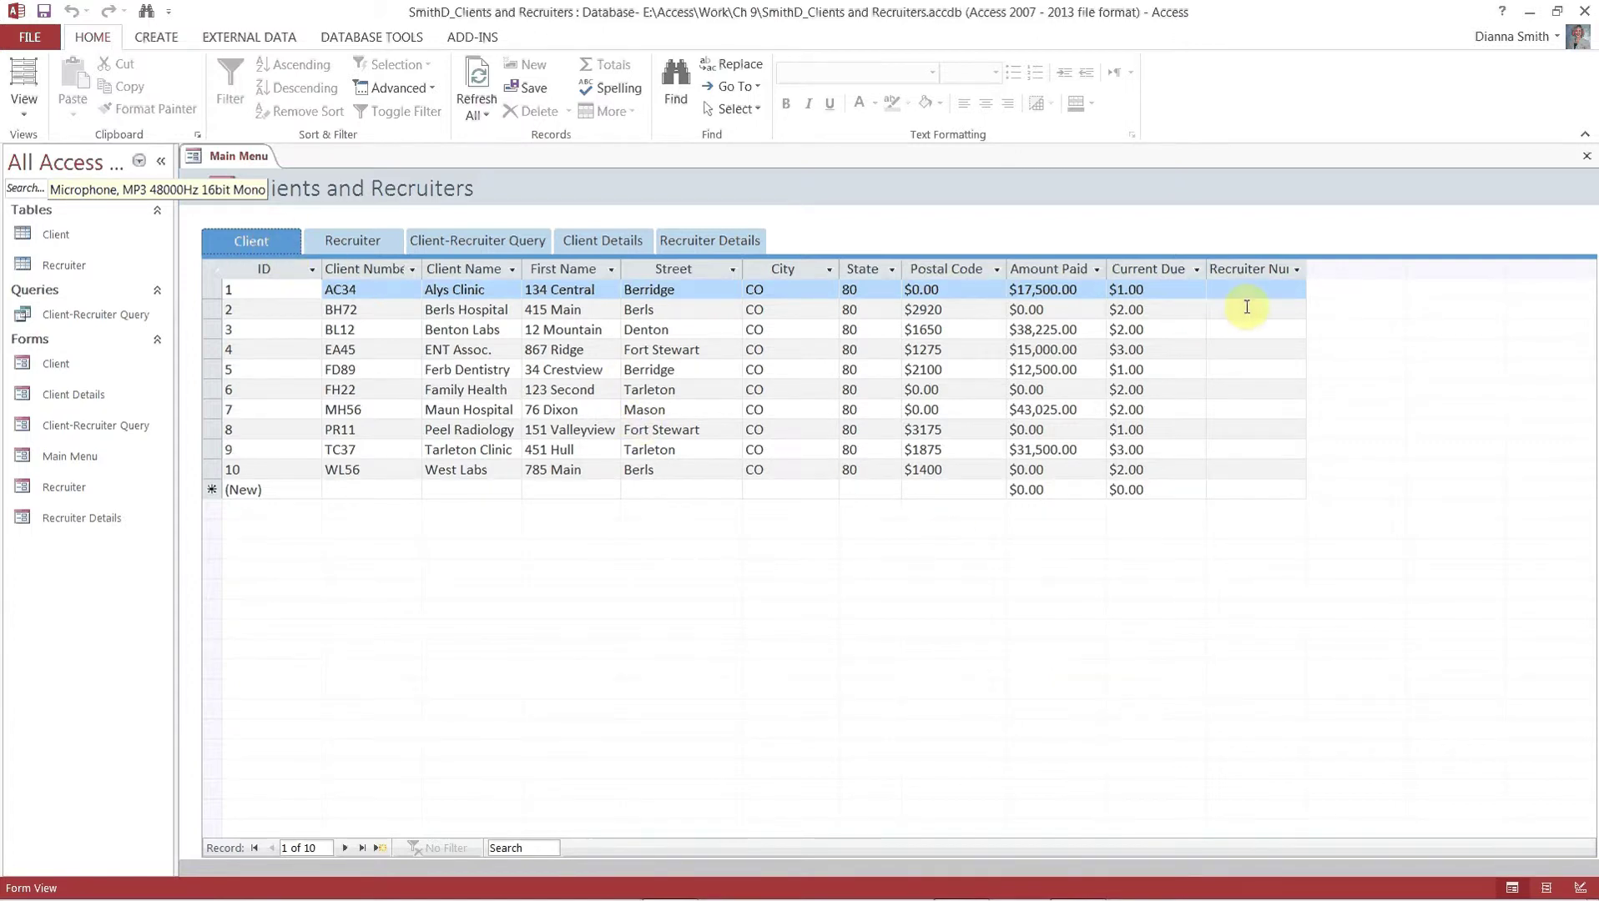
- Close the Main Menu form and start saving the database as an Access template (*.accdt)
click(1588, 156)
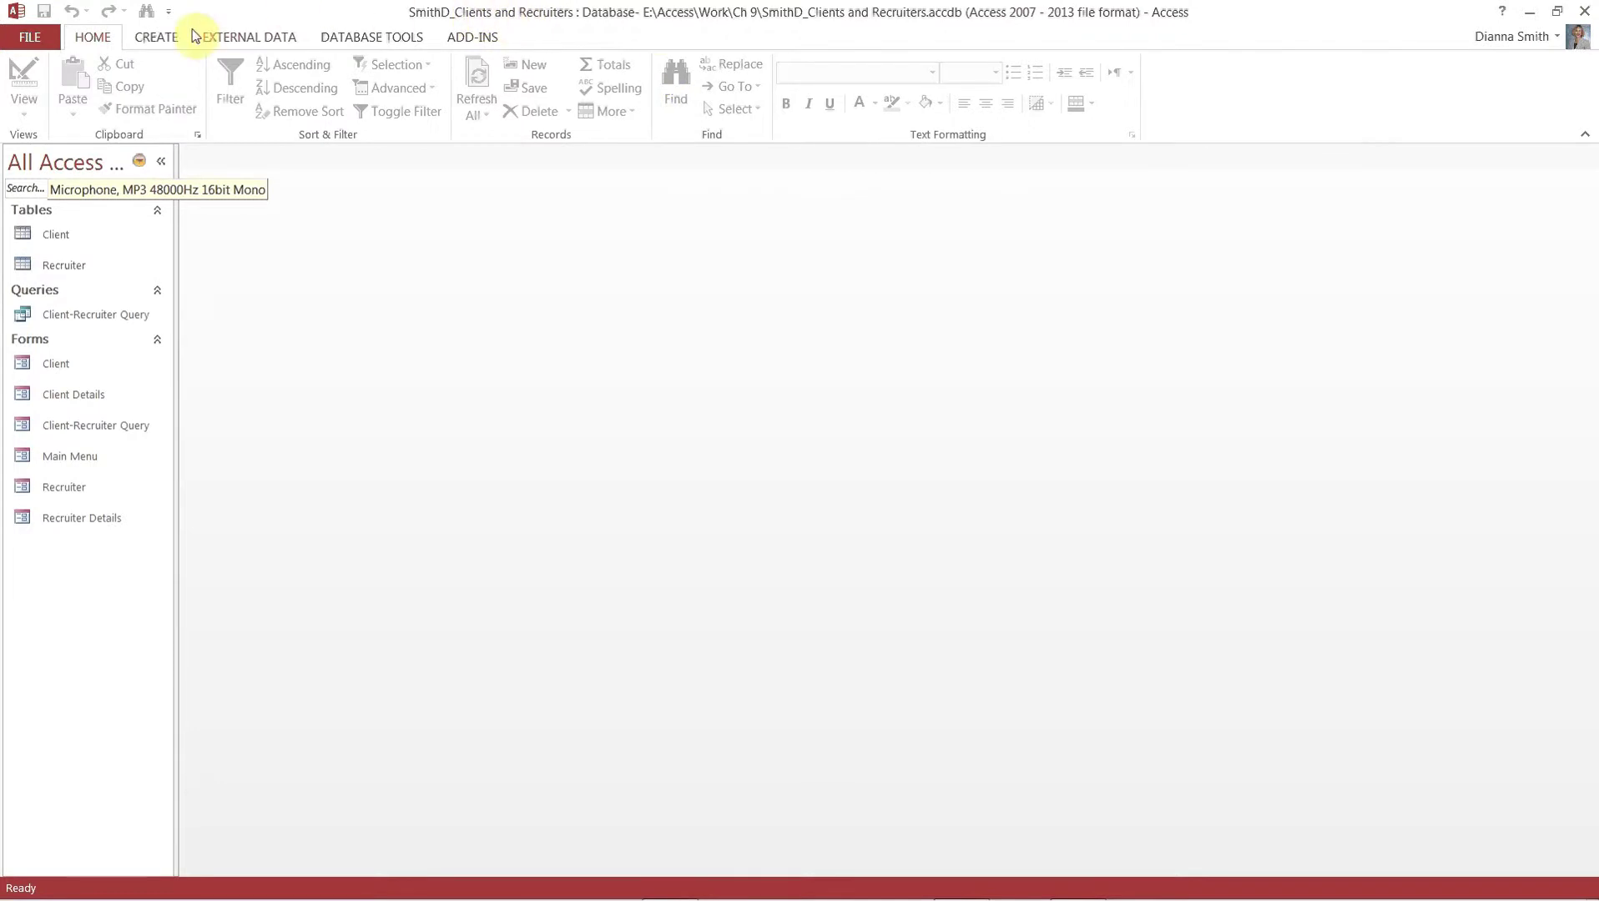
click(43, 41)
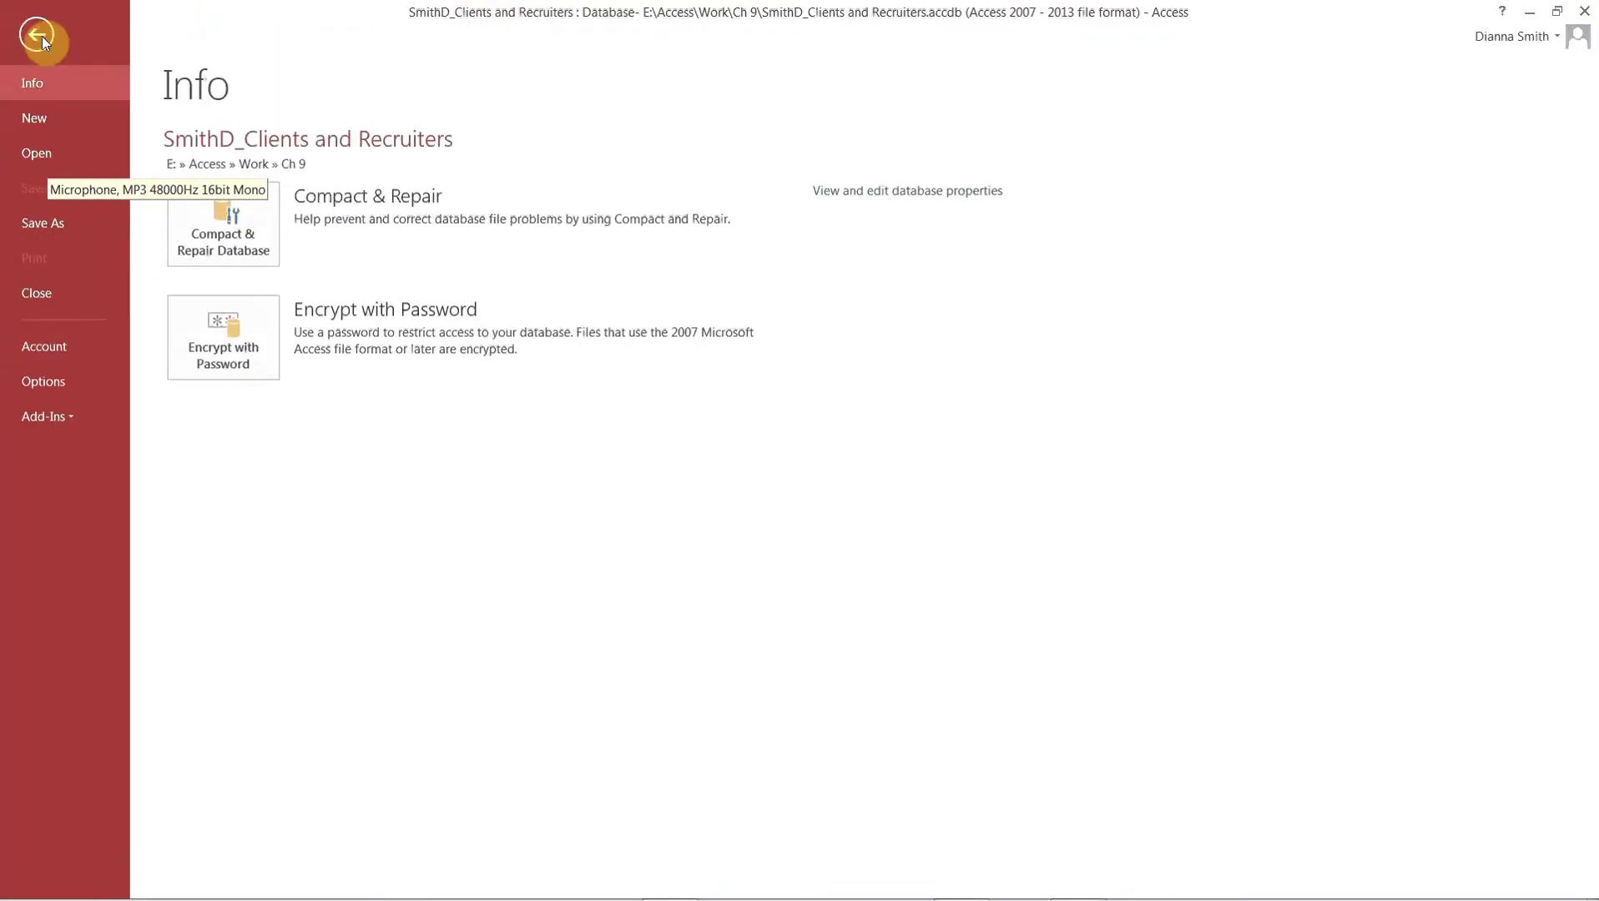
click(53, 222)
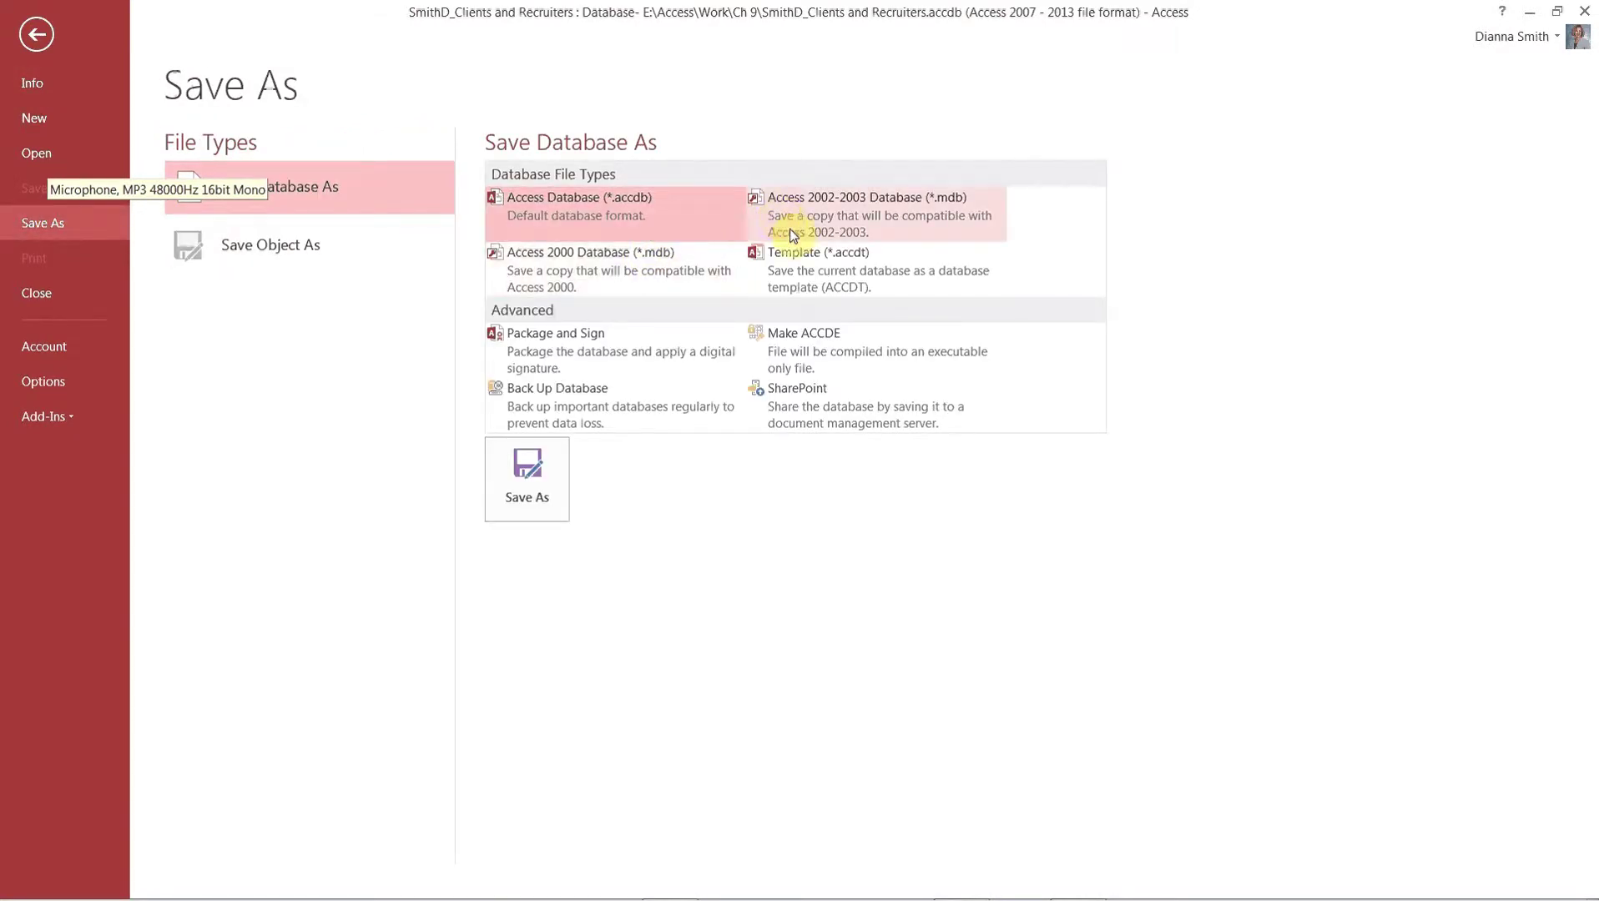
click(815, 270)
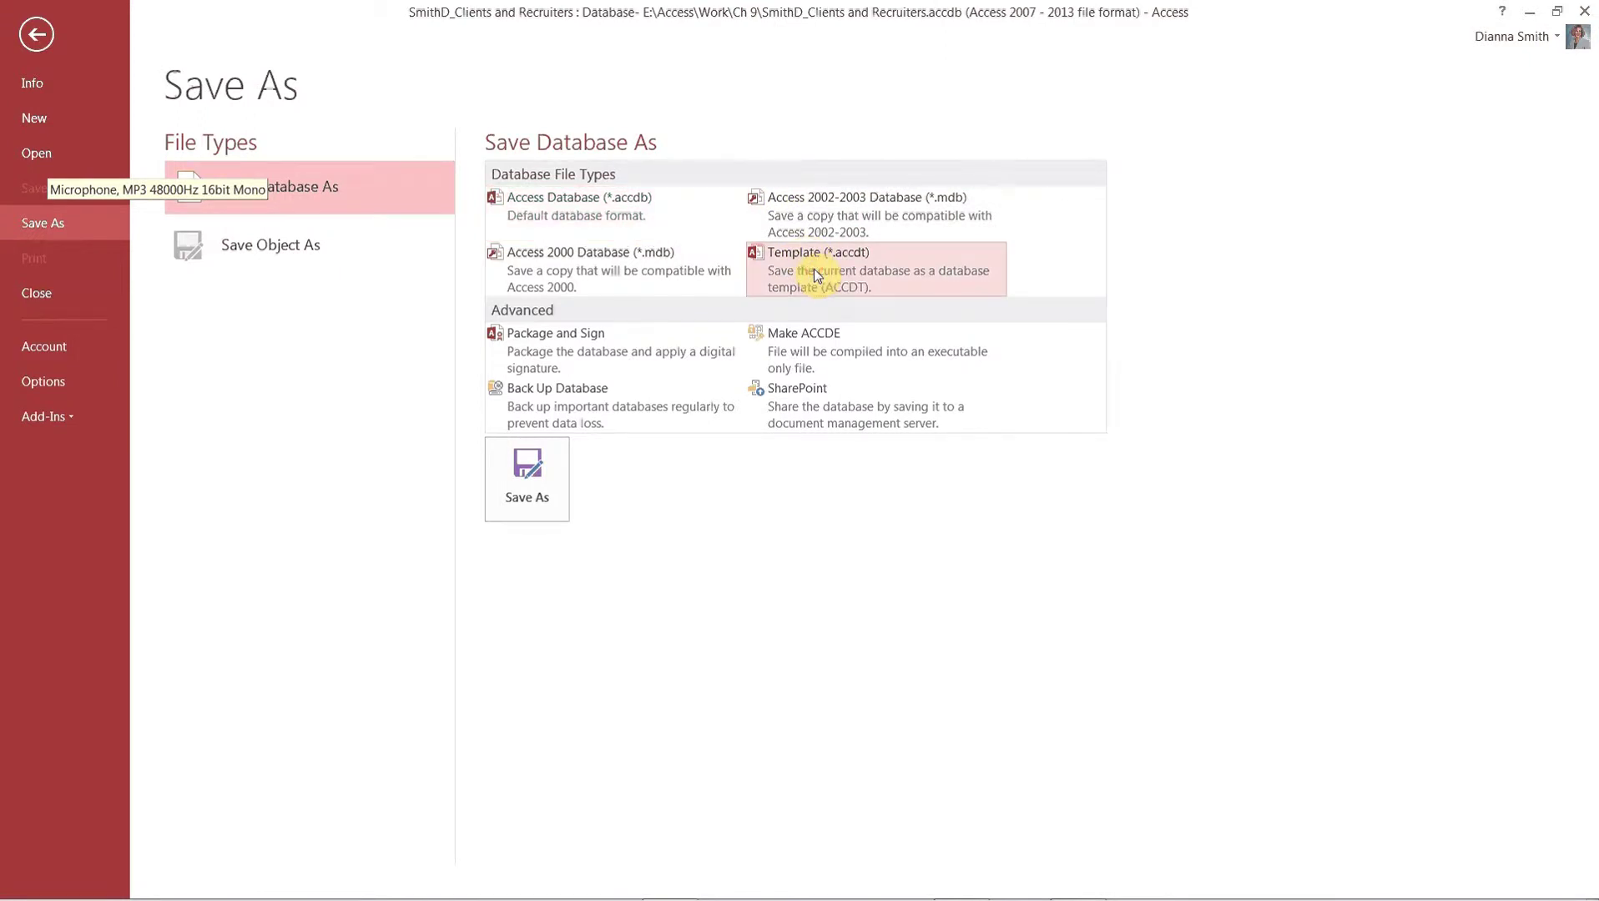
click(537, 482)
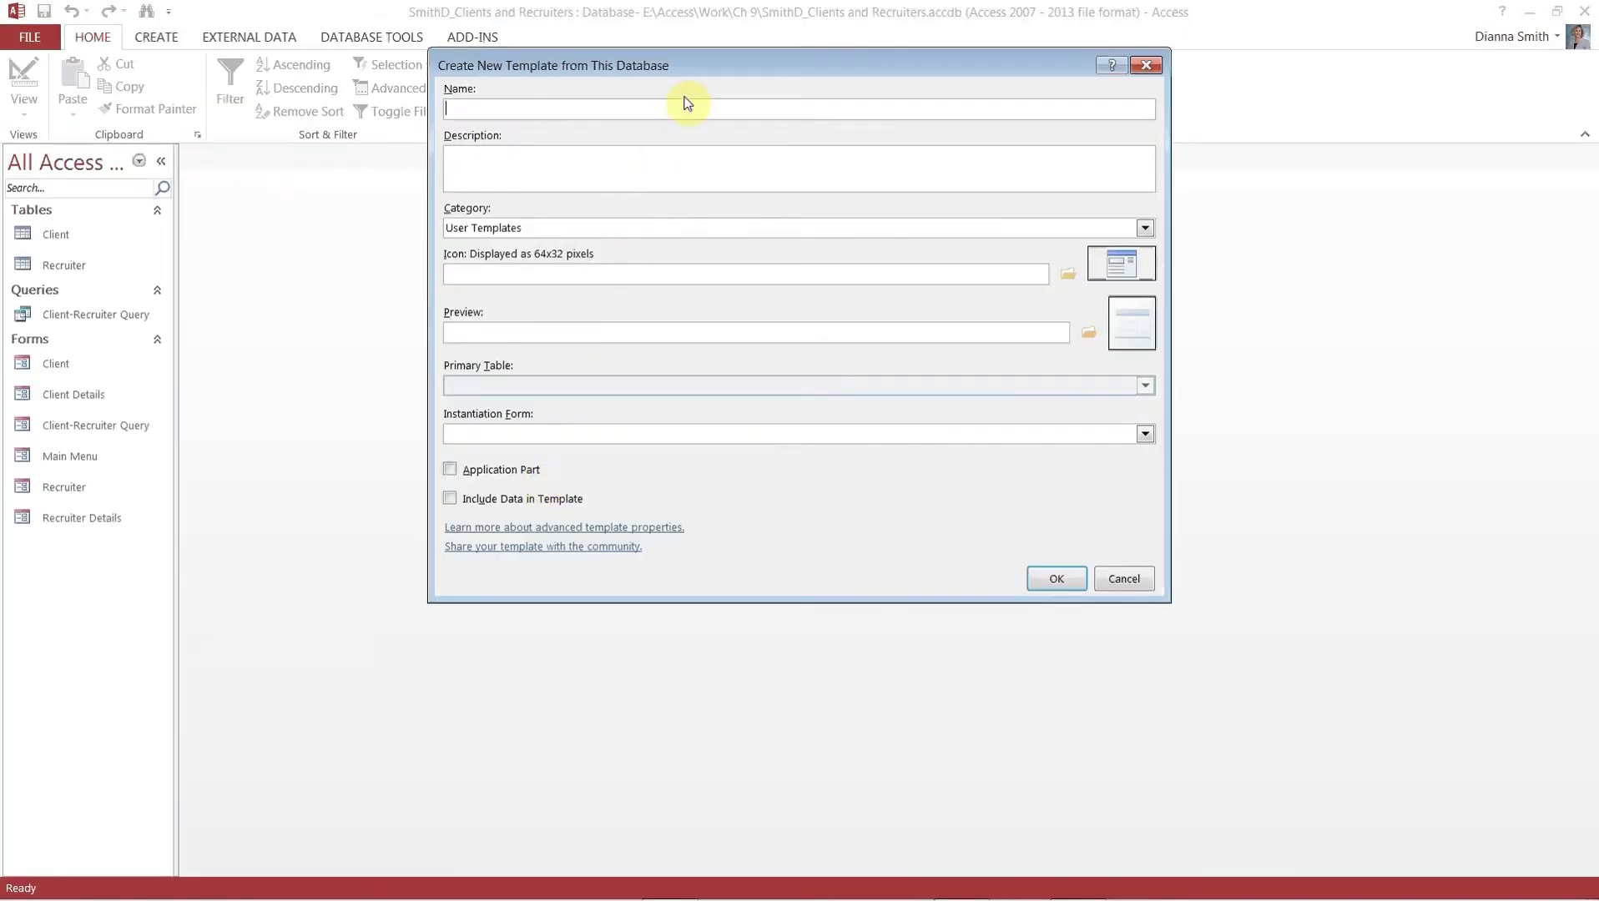
- Name the new template "Clients and Recruiters"
click(716, 67)
drag(715, 67, 535, 166)
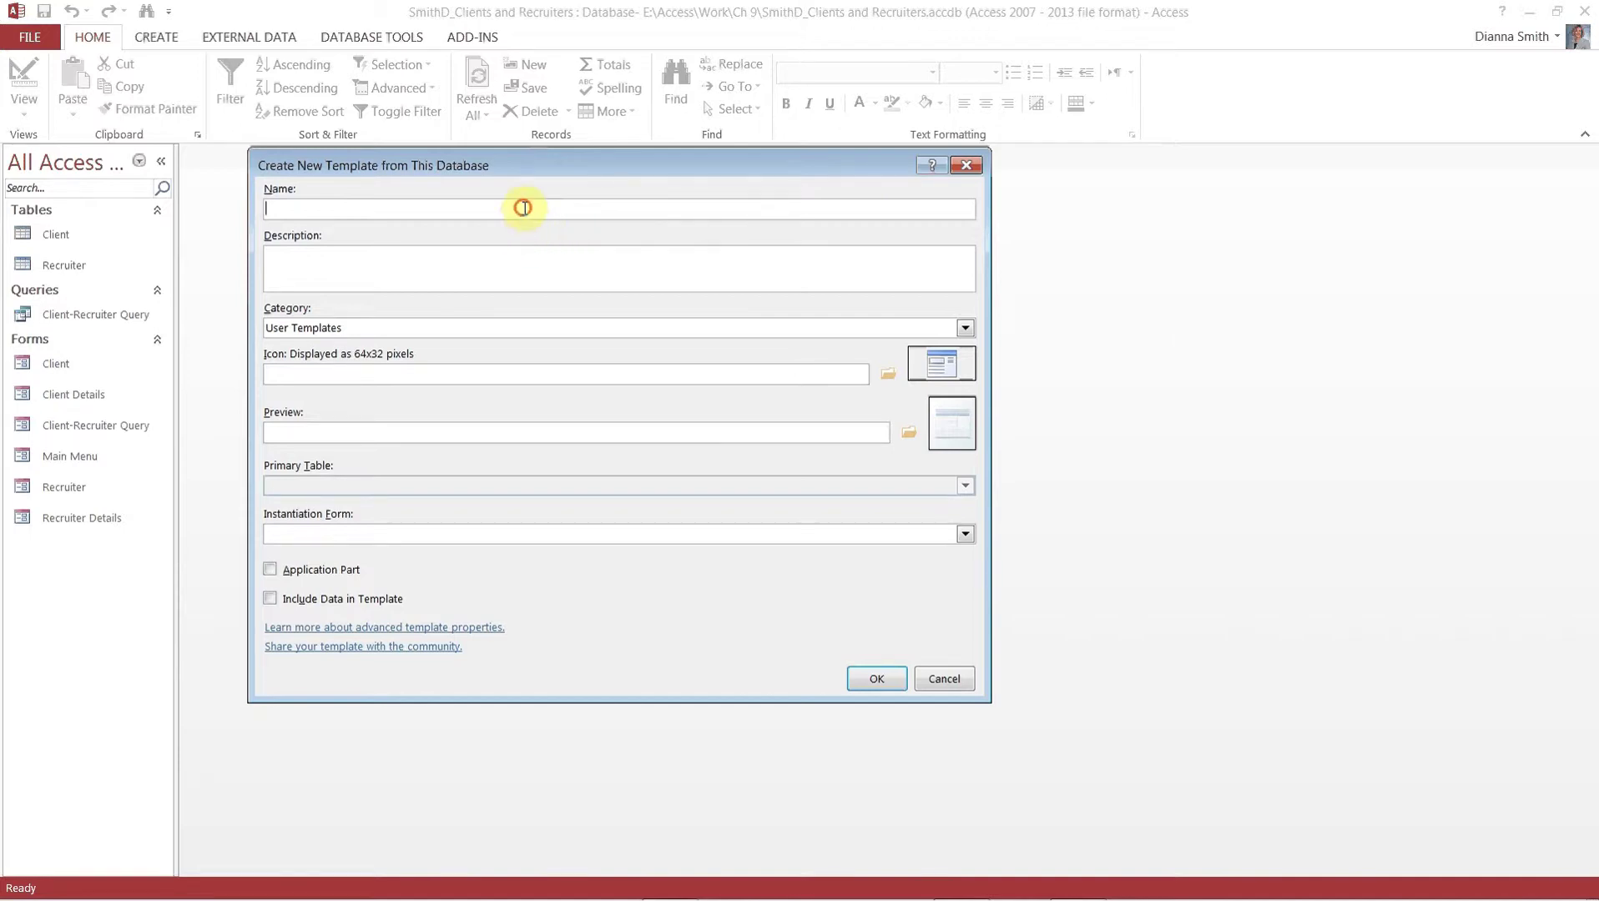
text(Clientsand)
key(BackSpace)
key(BackSpace)
key(BackSpace)
text(and Recruiters)
- Enter the template description "Databse of clients and recruiters with navigation form menu."
click(317, 265)
text(Databse )
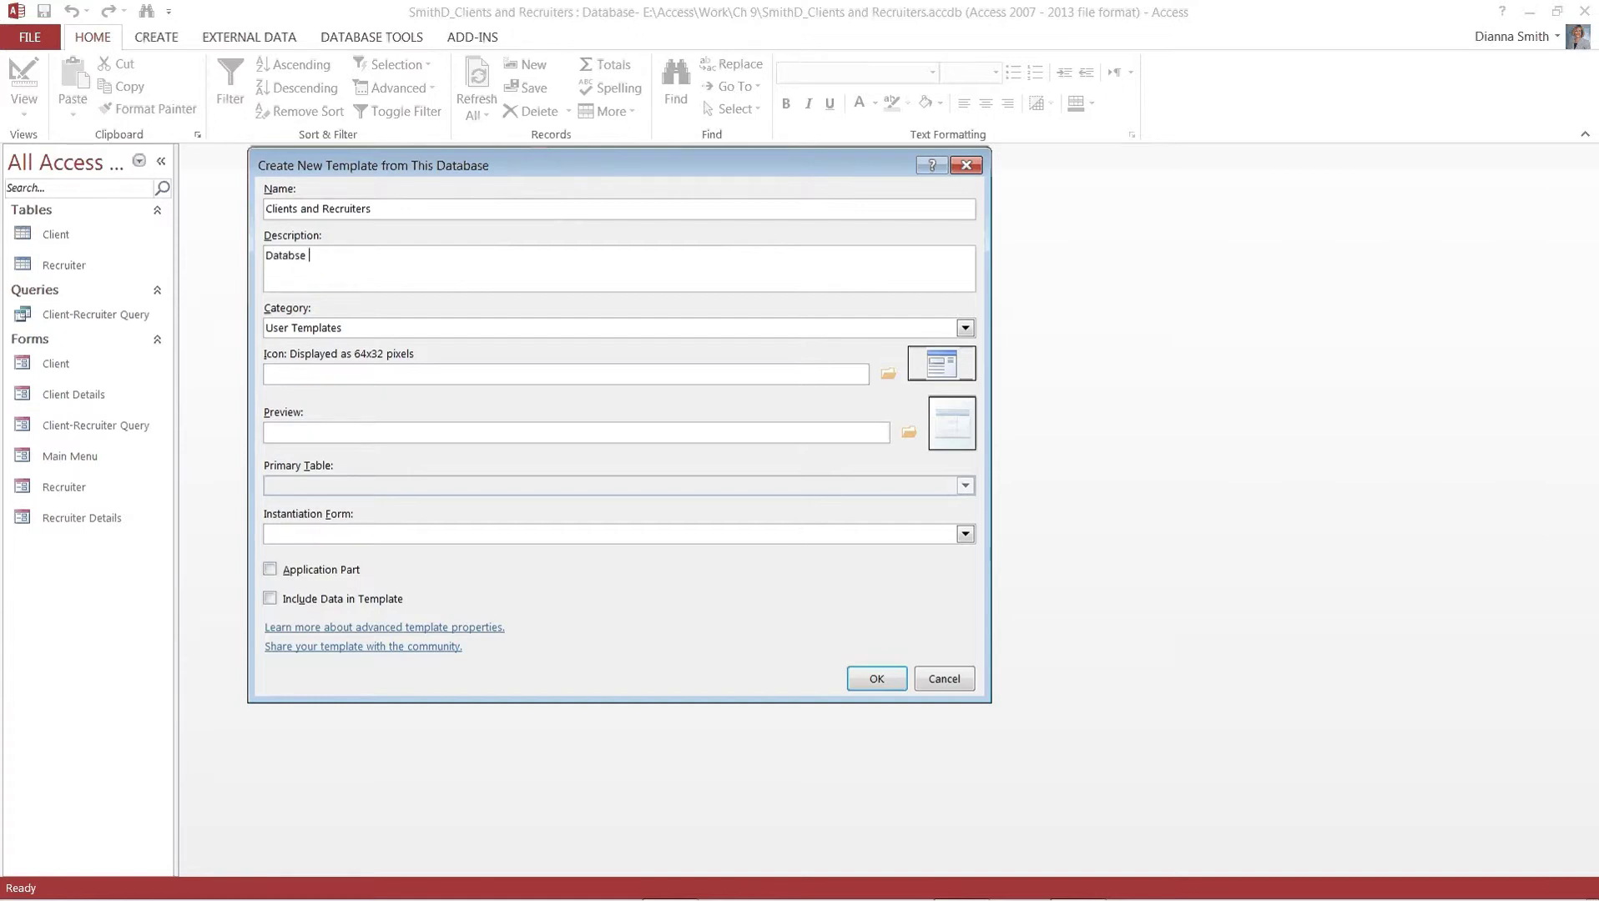
text(f clients and recruiters with aigation form men.)
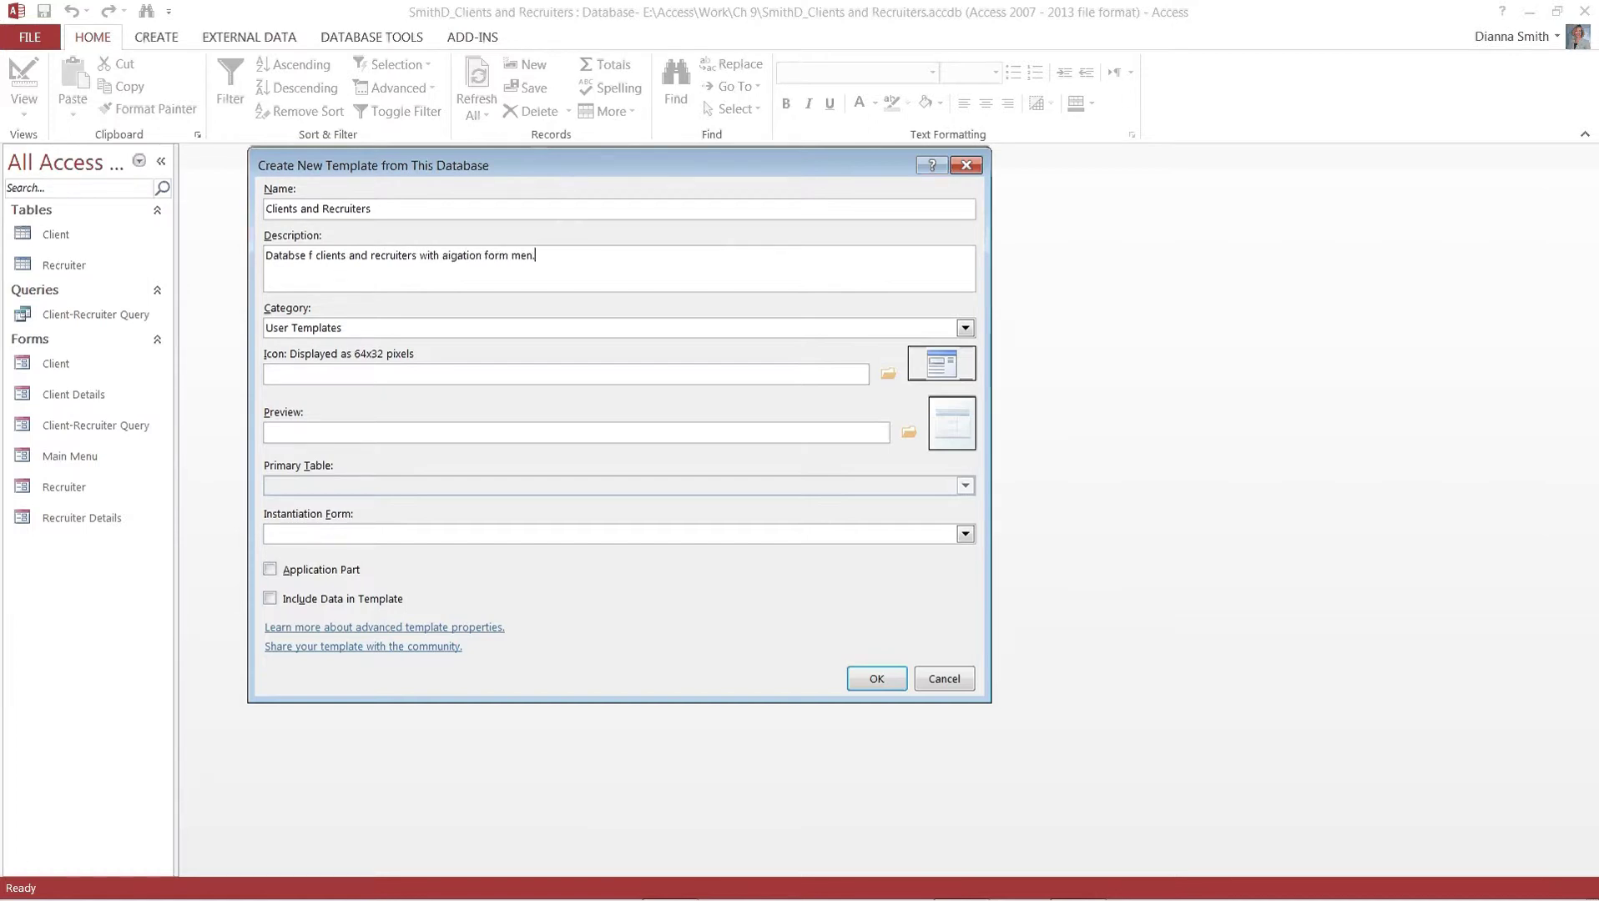
key(BackSpace)
text(u)
click(308, 257)
text(o)
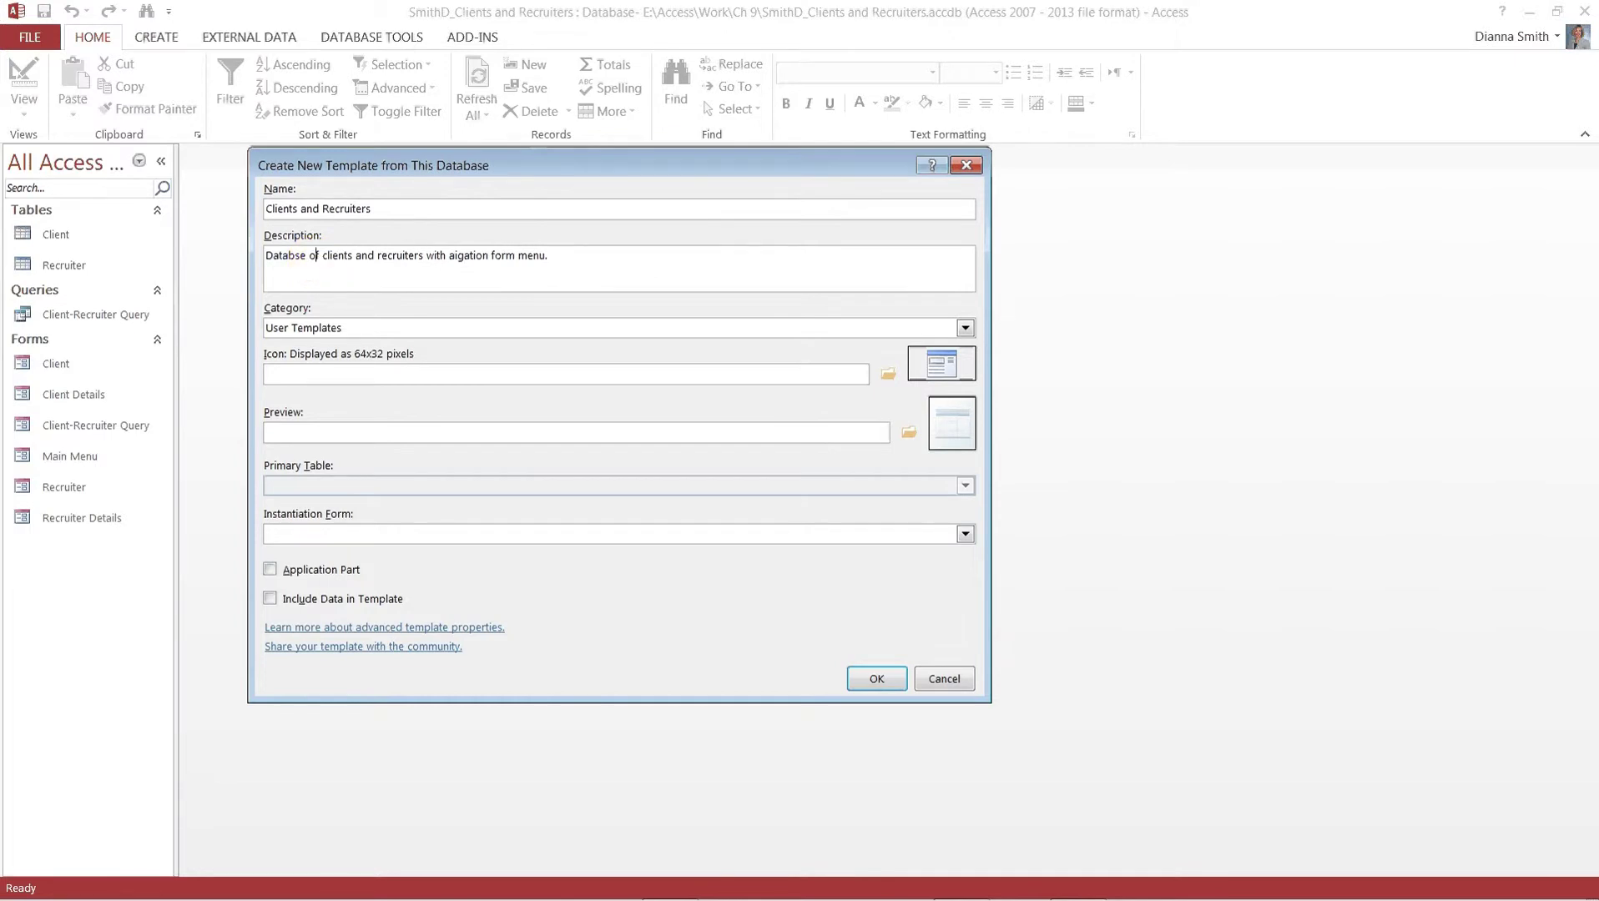
double_click(457, 257)
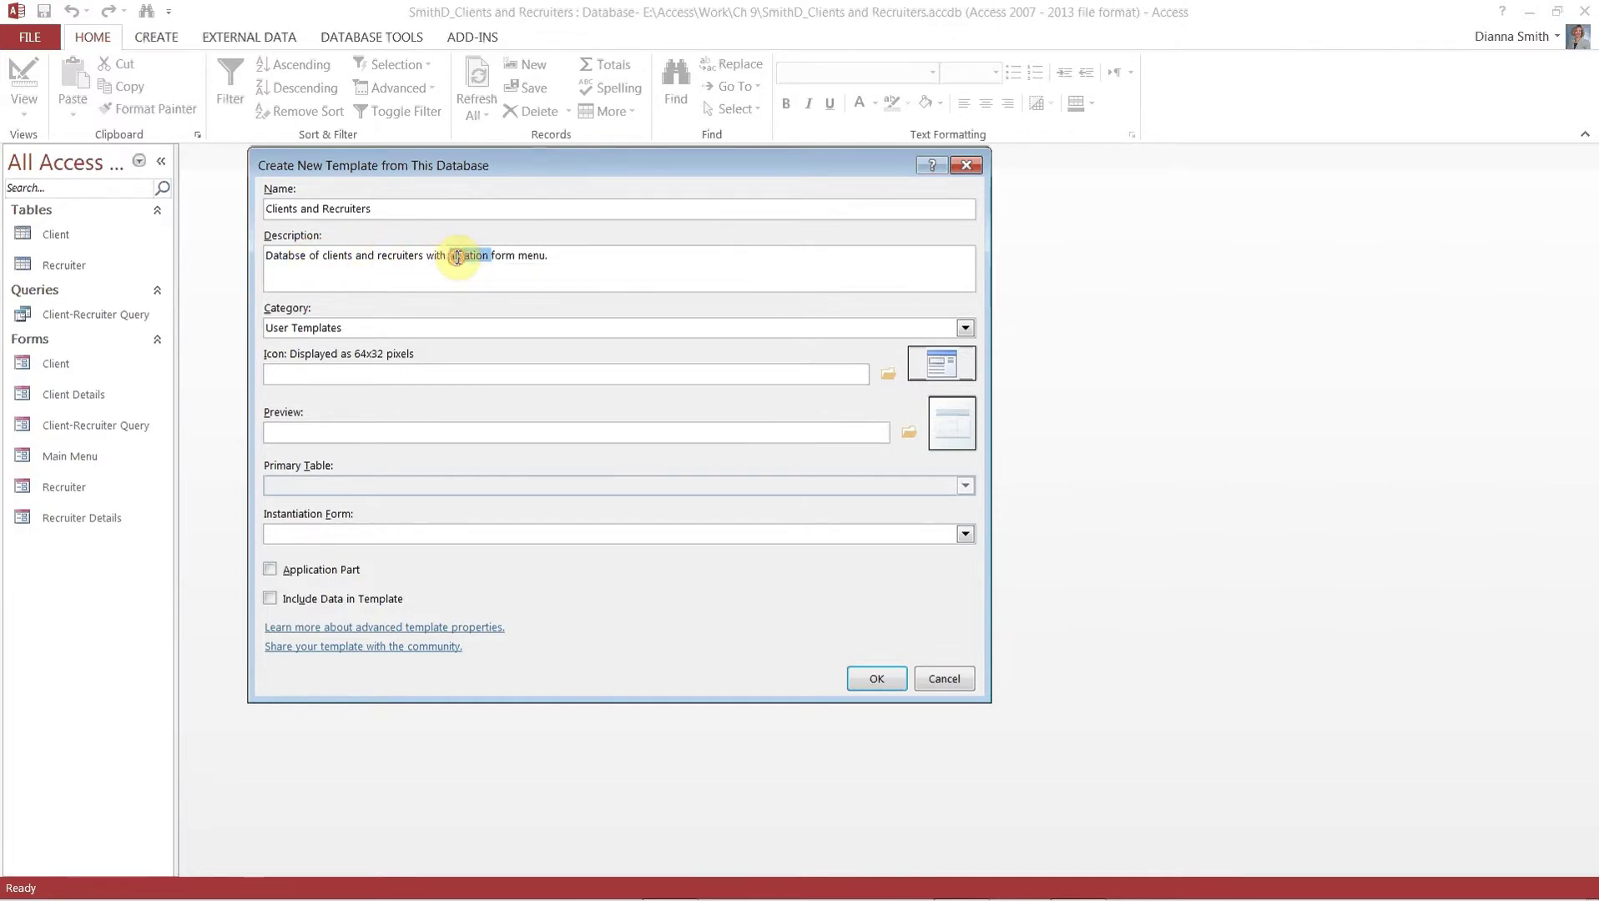
text(navigati)
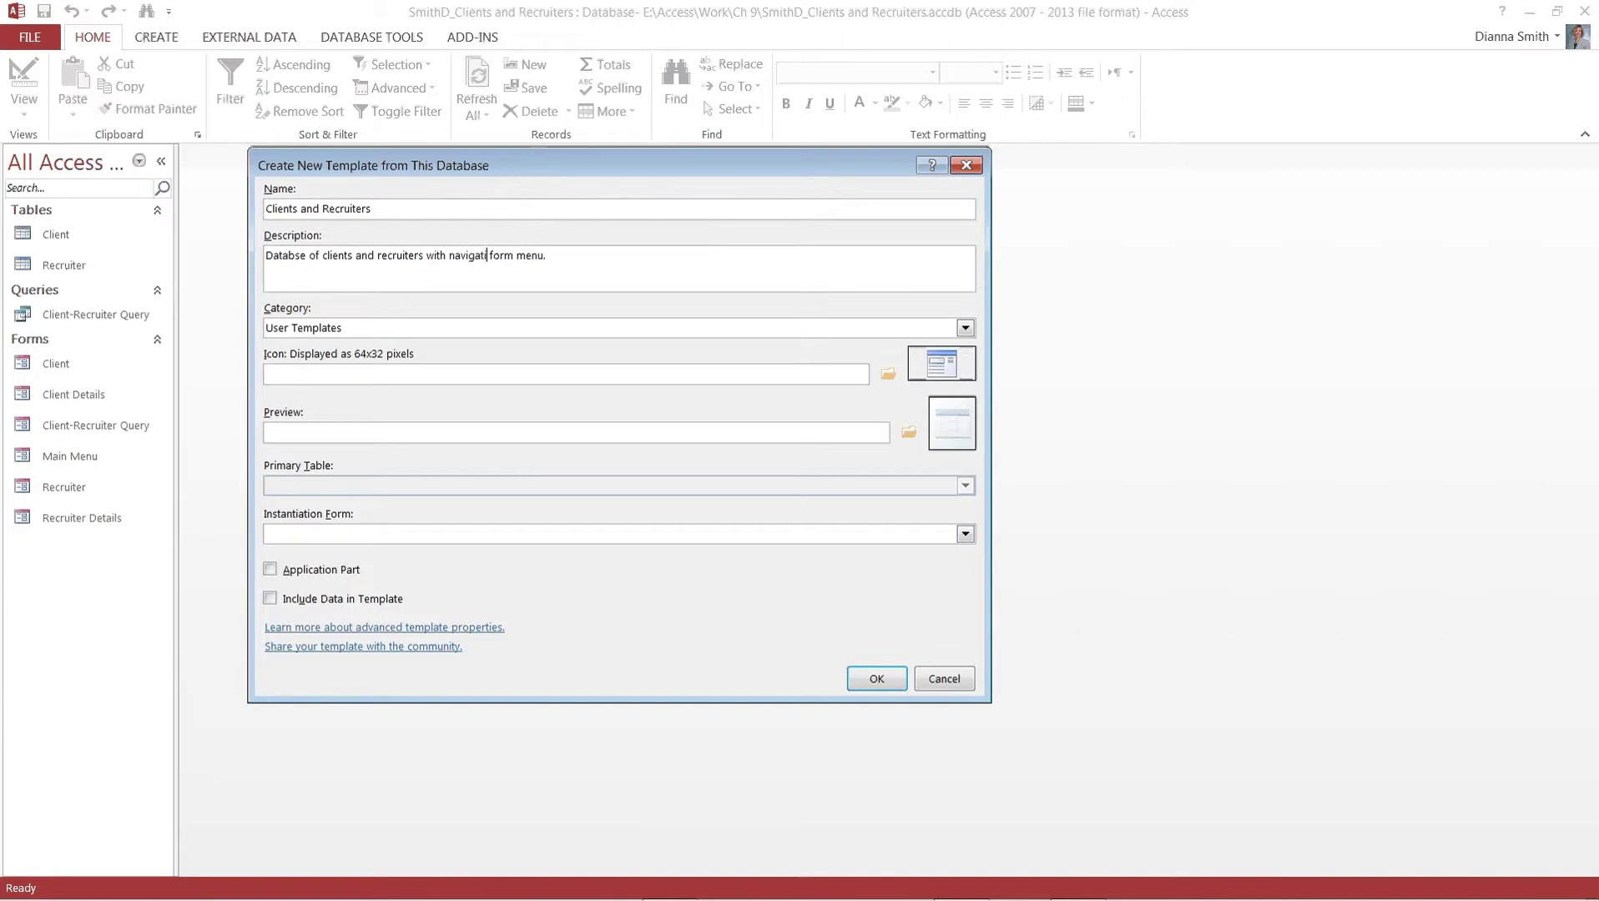
text(on)
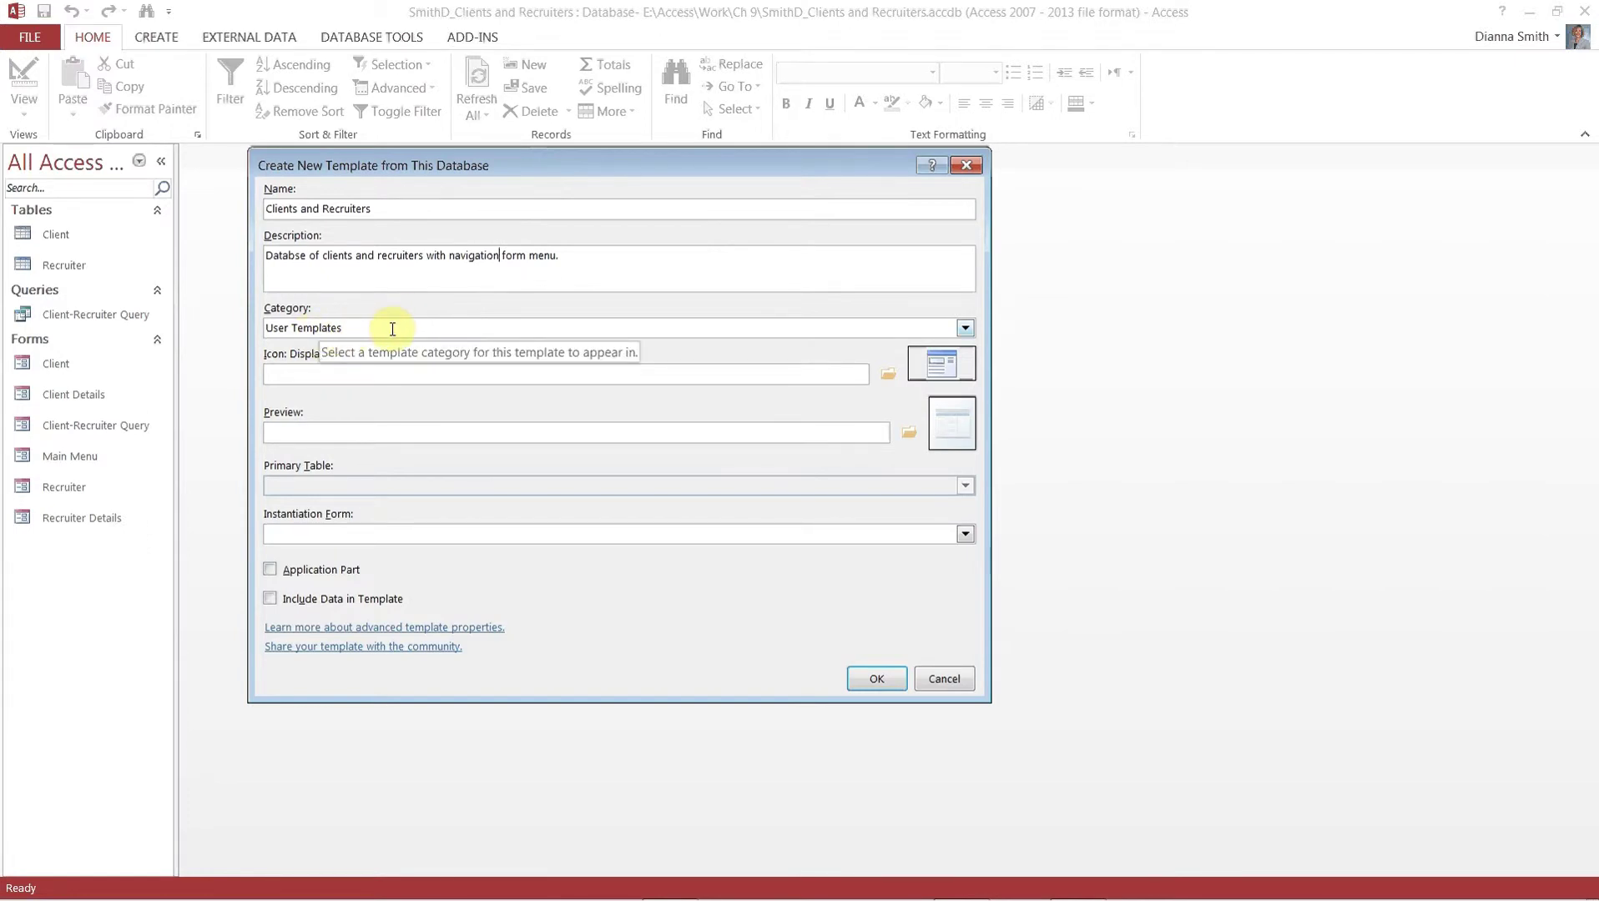
- Make the template an application part that includes the table data, and save it
click(269, 570)
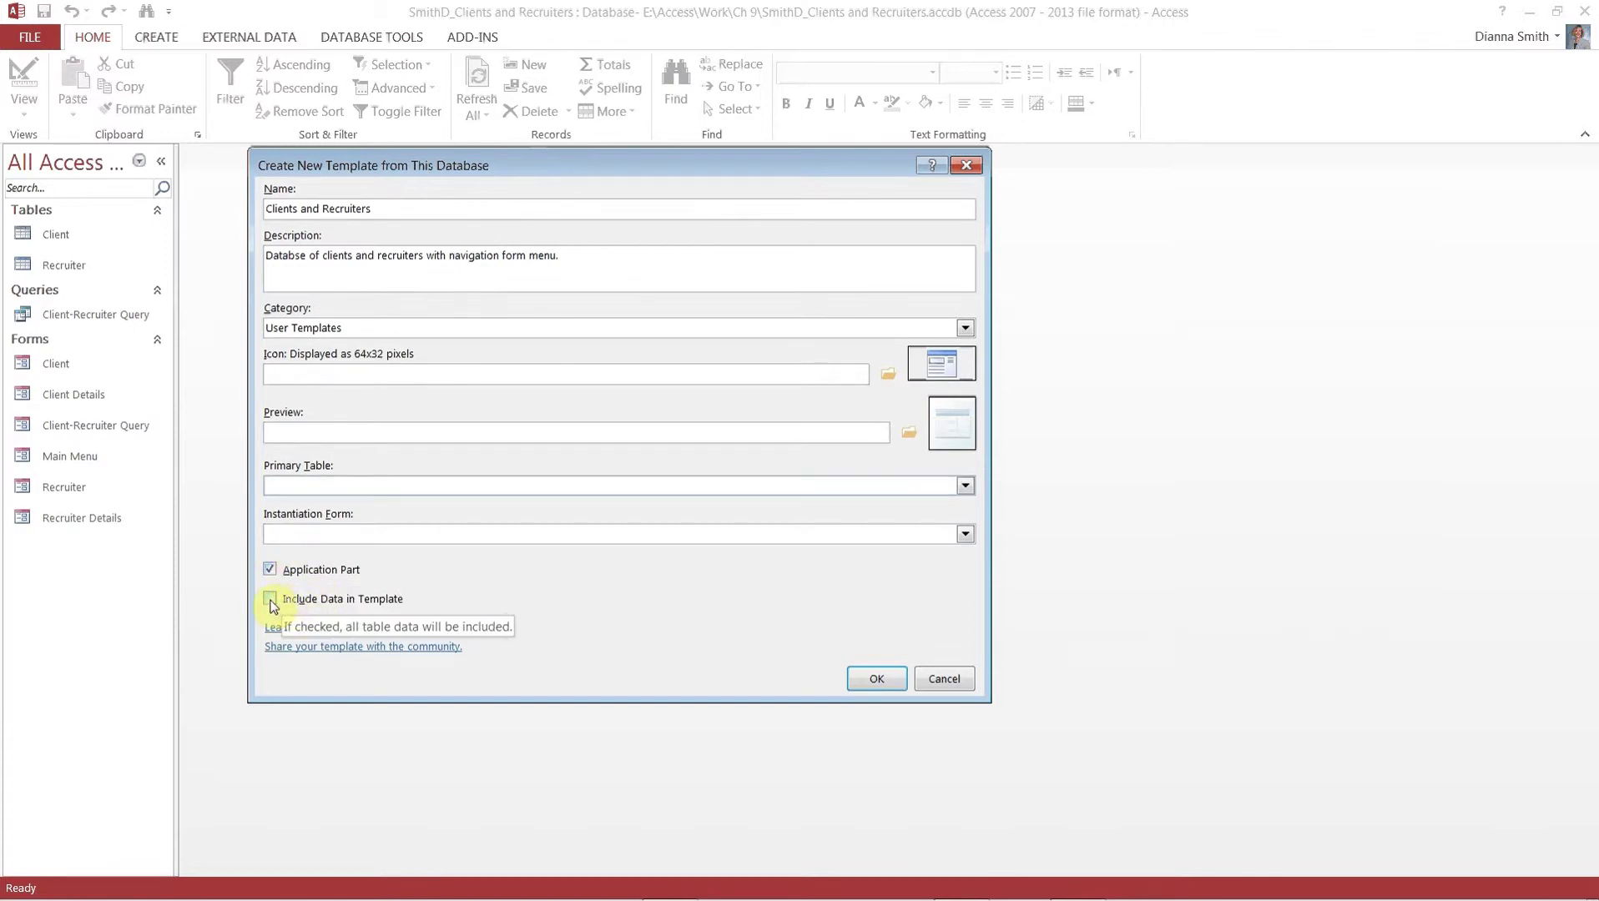
click(271, 600)
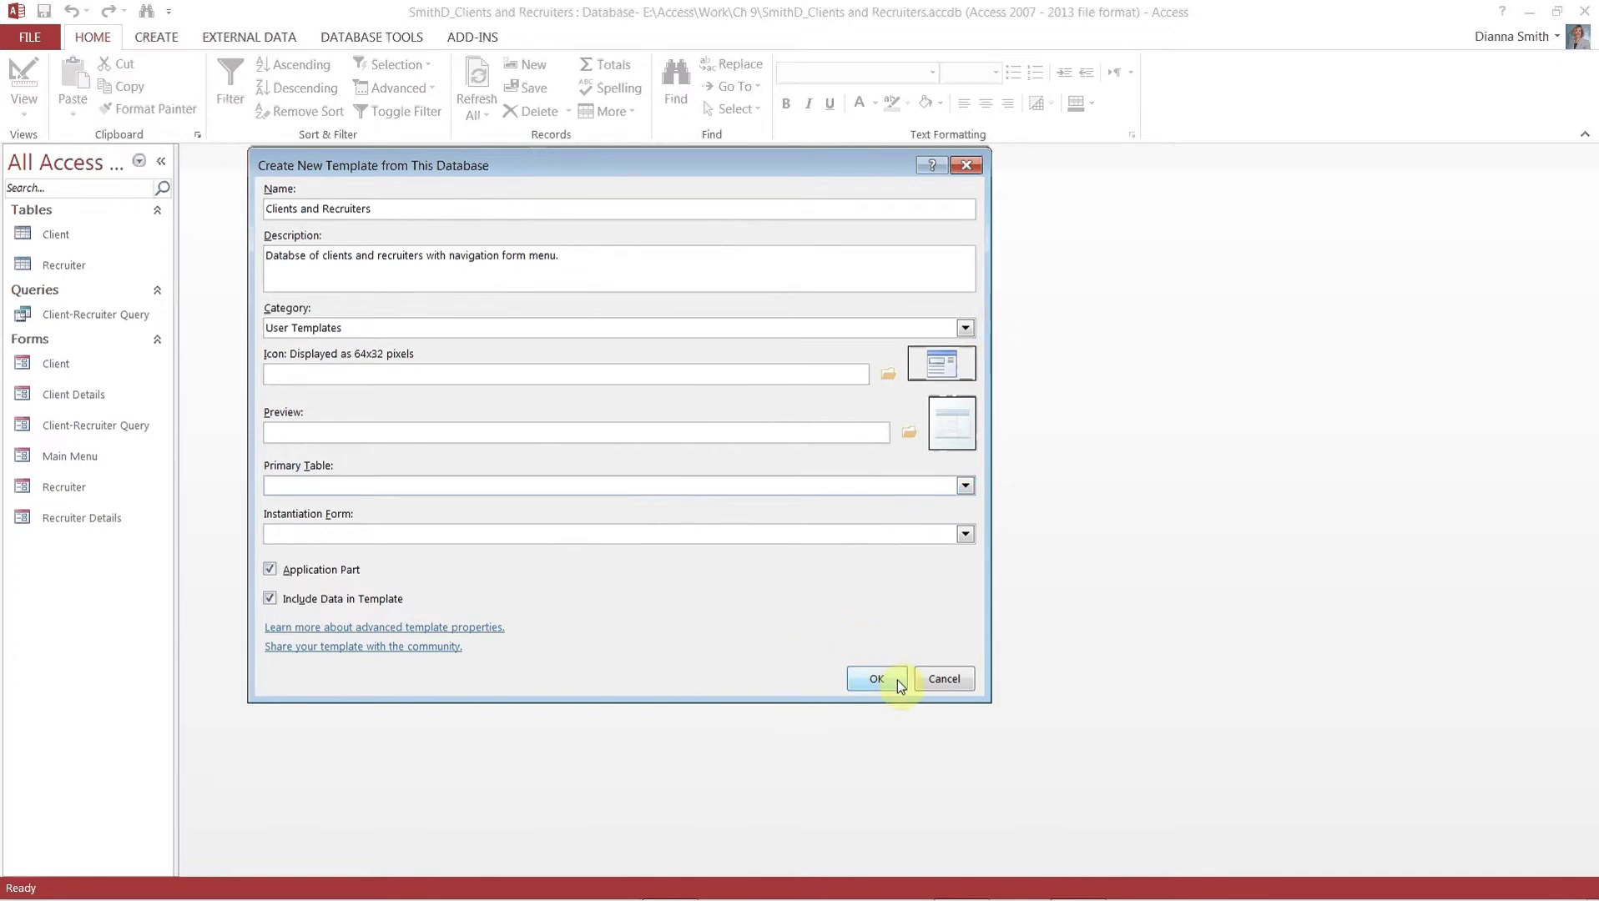
click(876, 678)
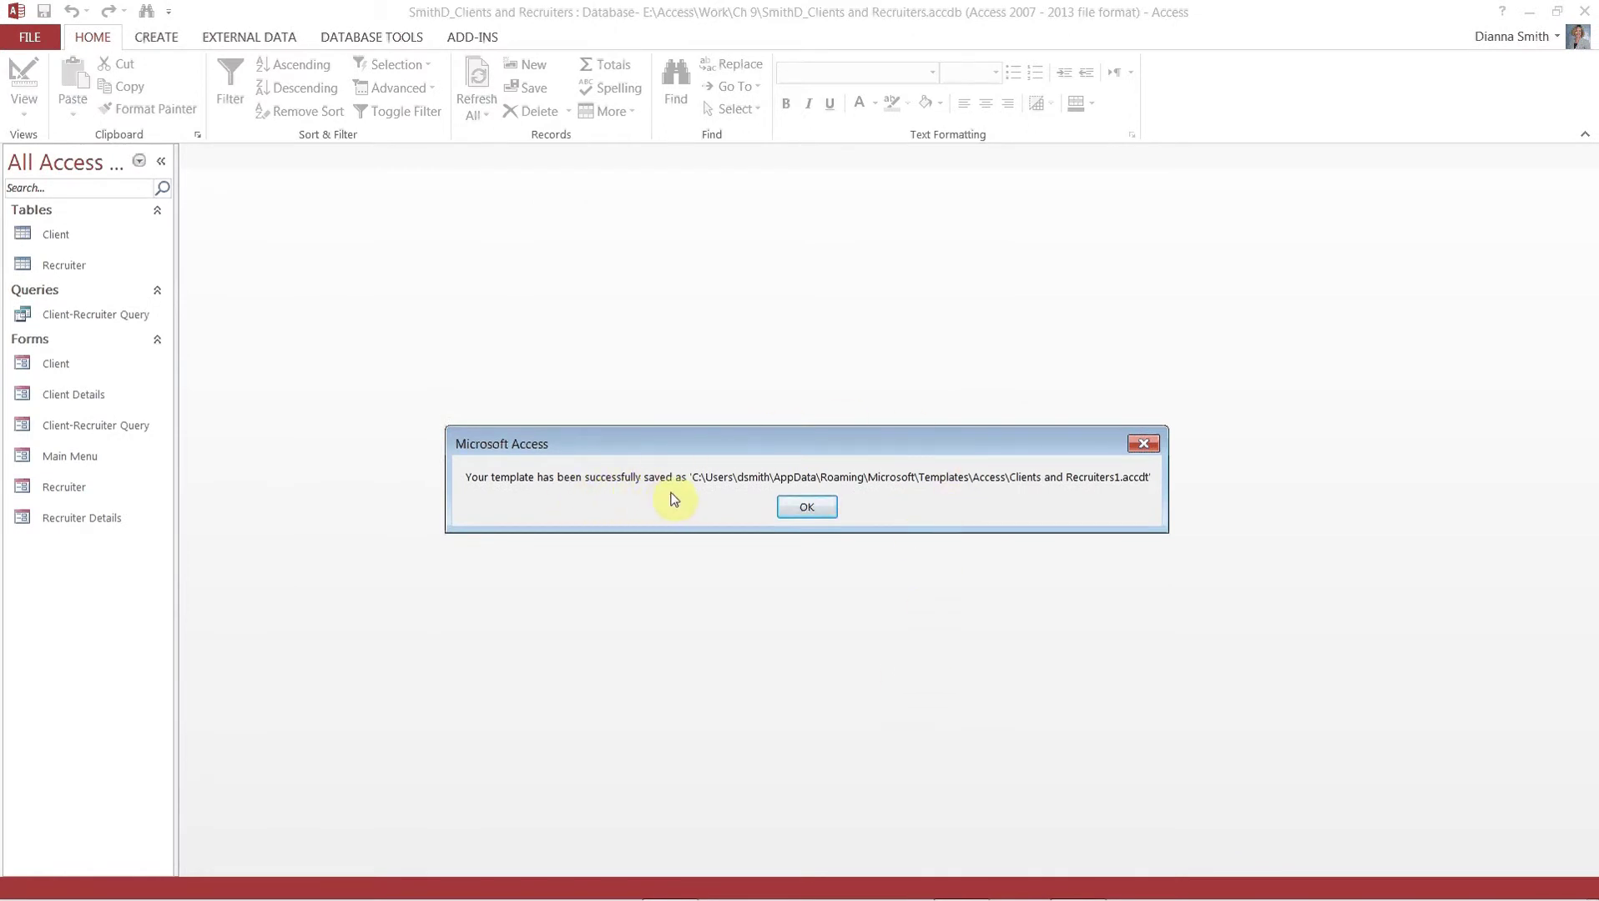
click(829, 509)
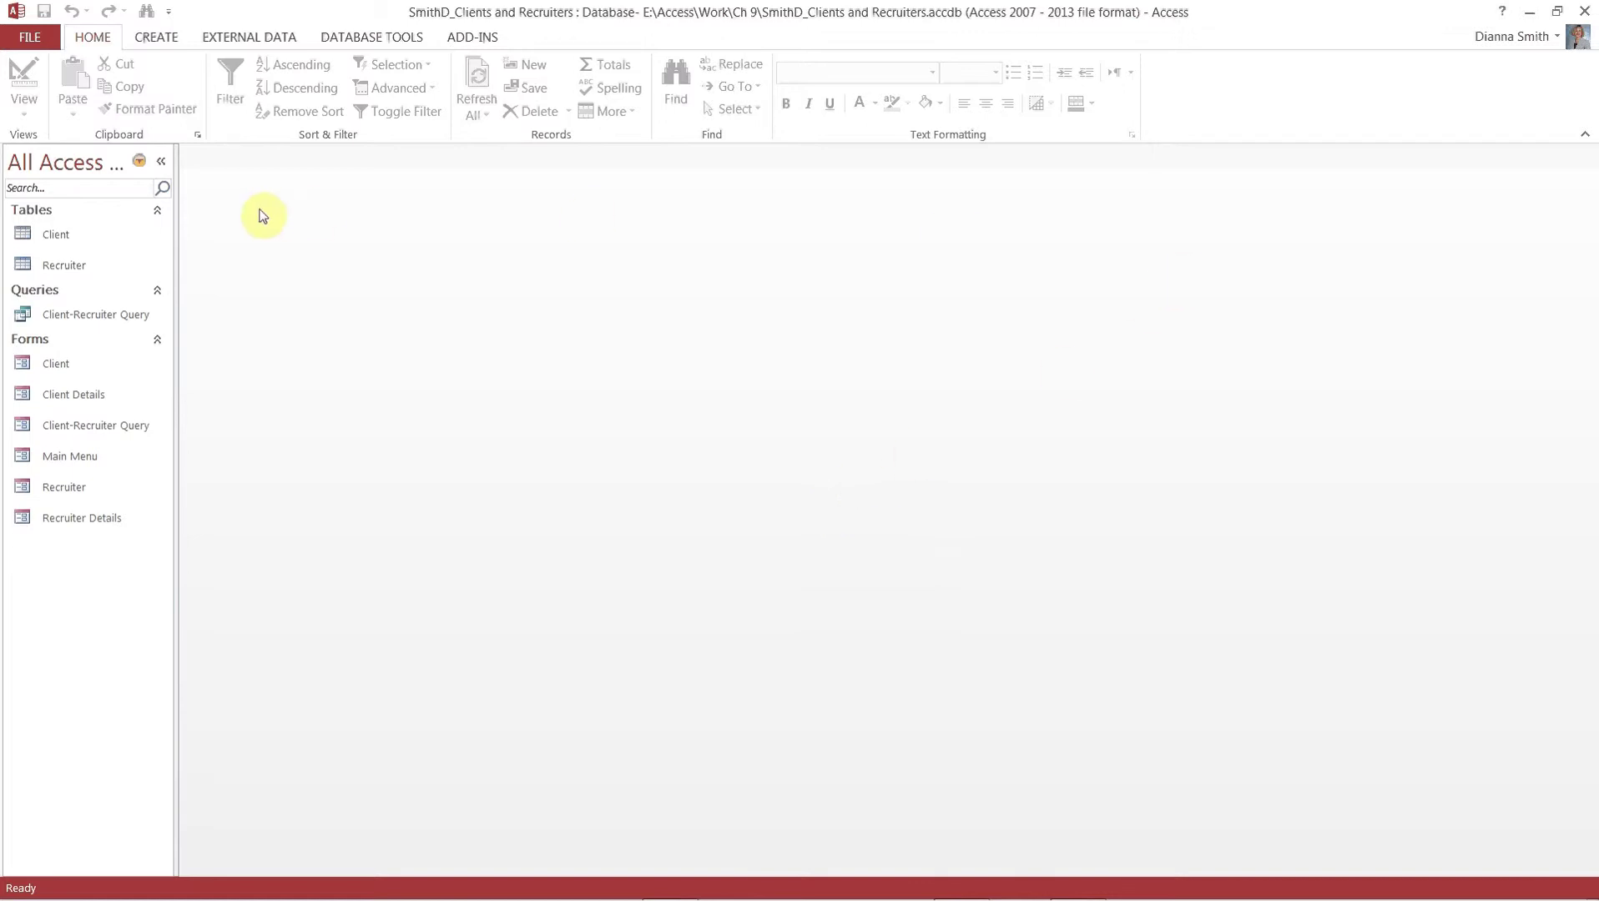
- Create a new database from the personal template Clients and Recruiters1
click(38, 38)
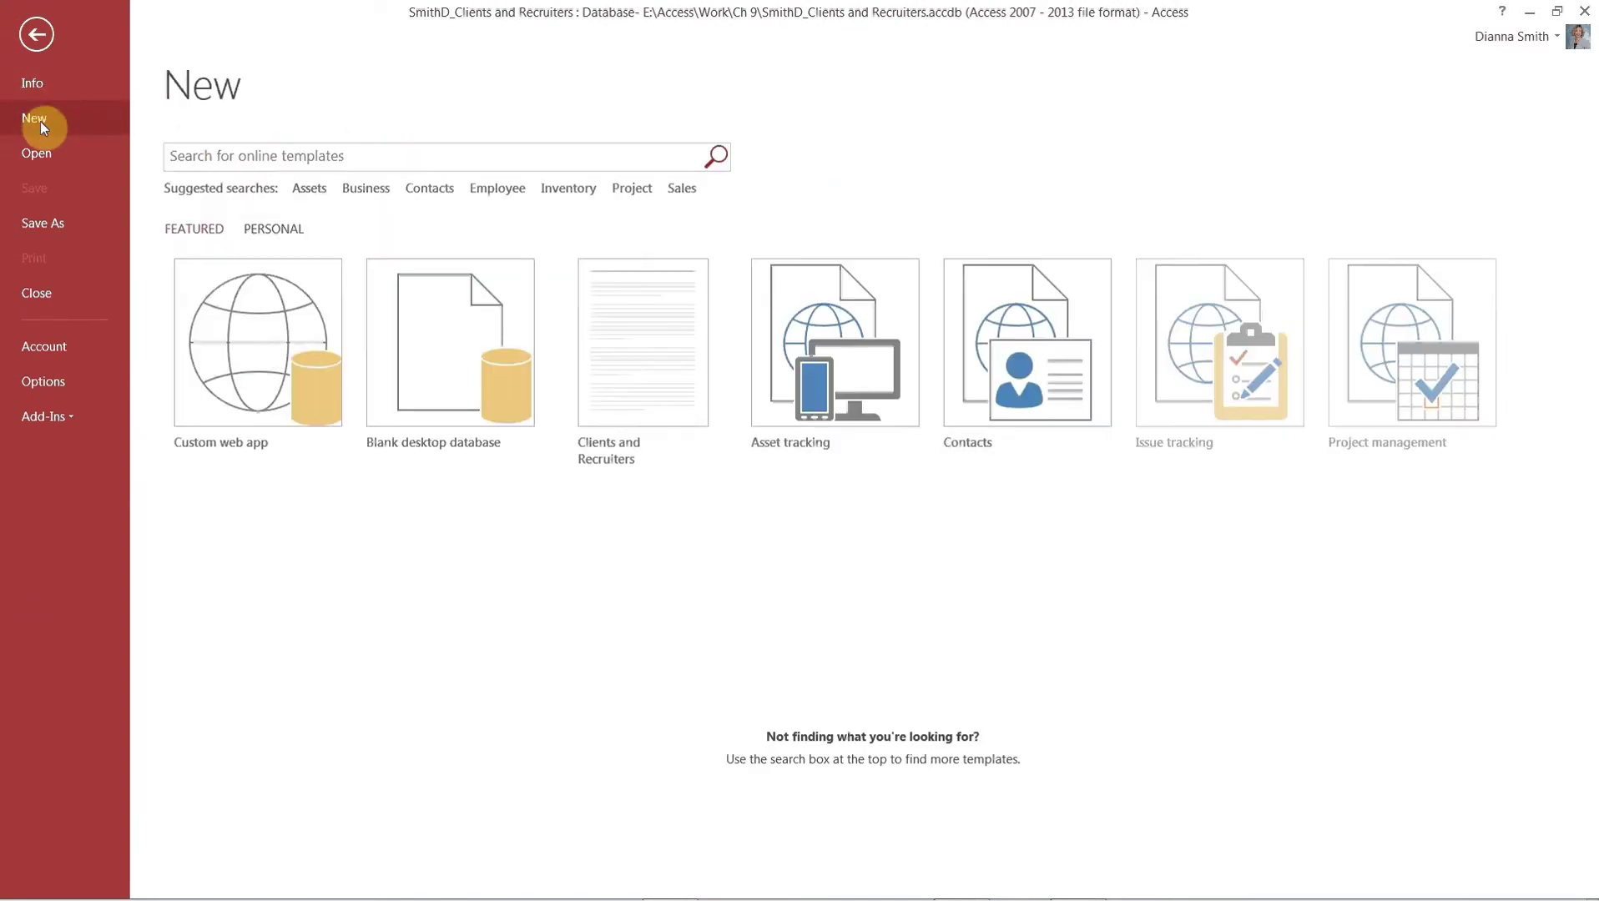
click(279, 229)
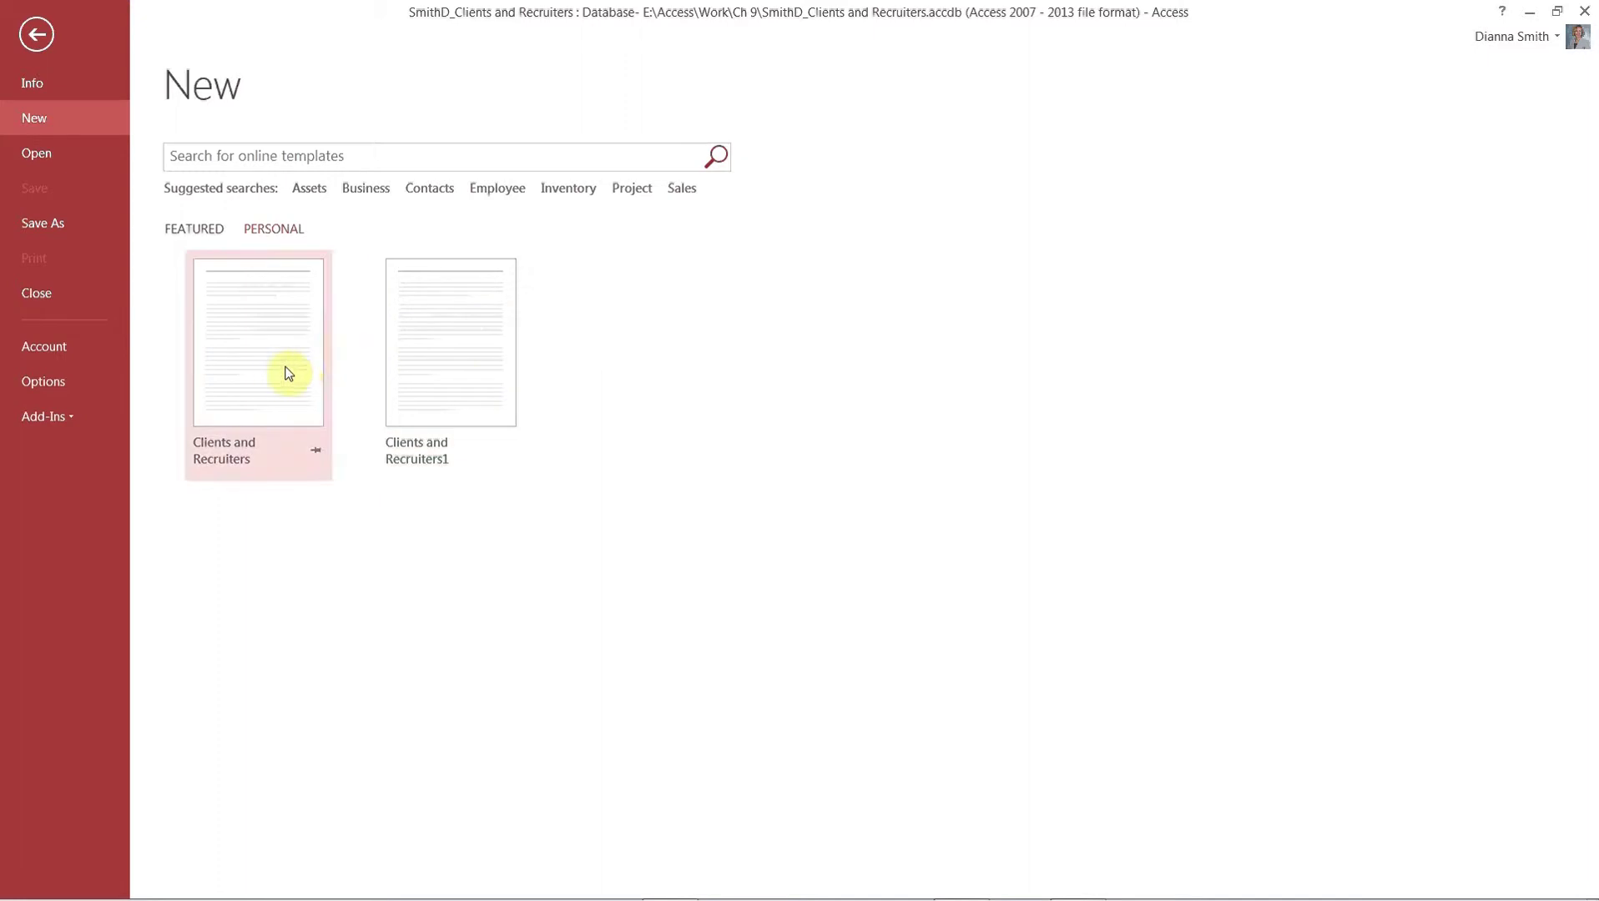
double_click(426, 367)
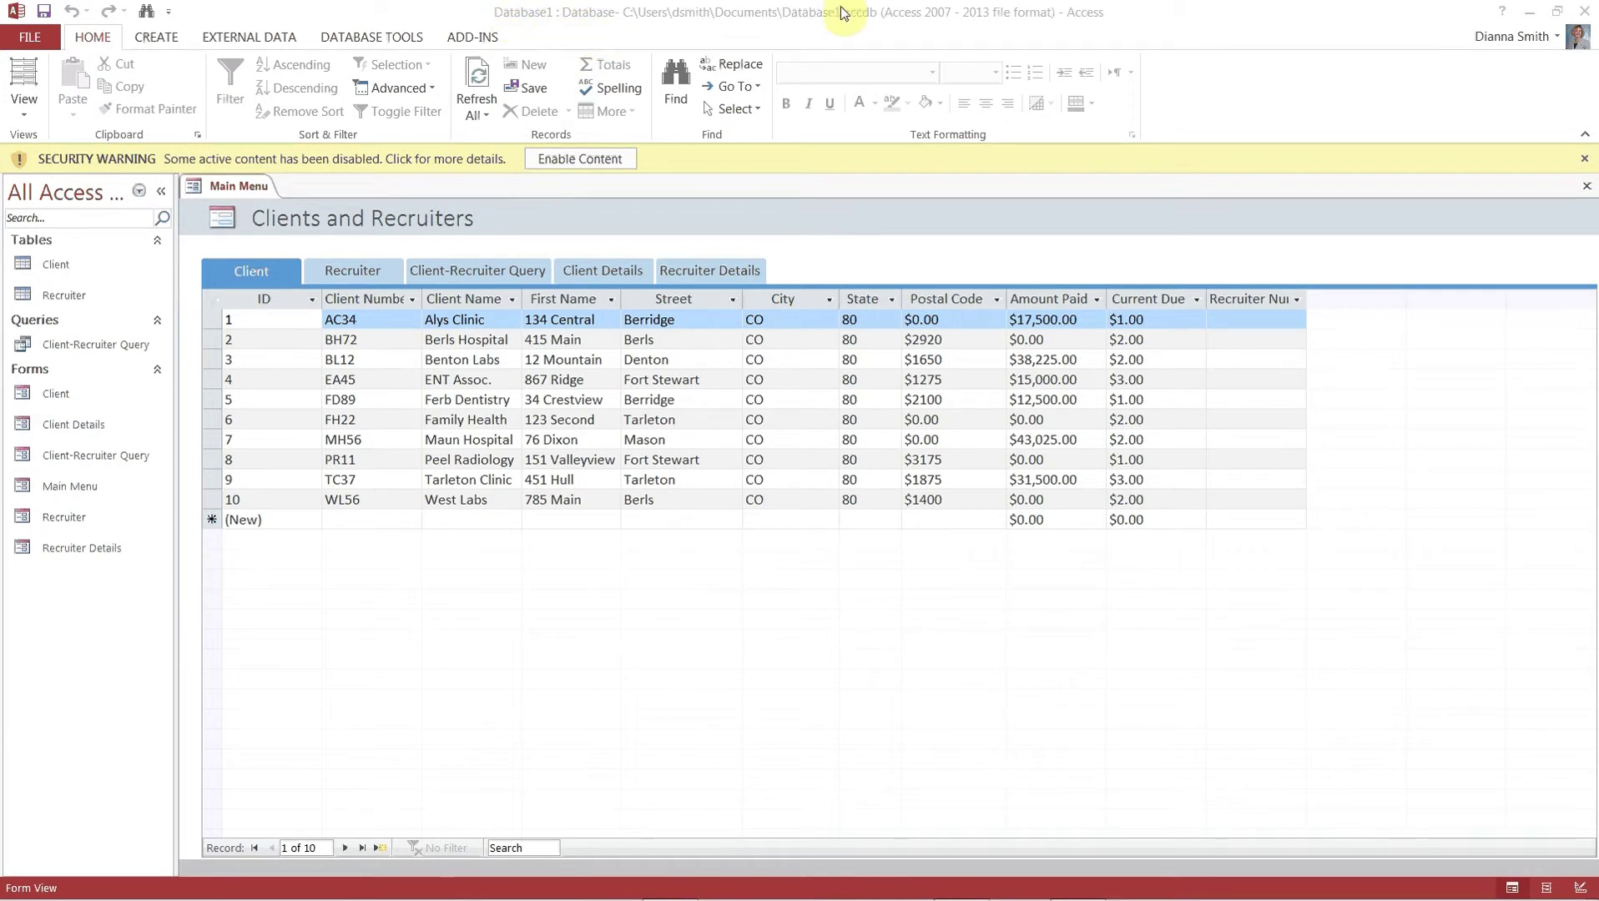
- Start saving the new database under another name in Access Database (*.accdb) format, letting all open objects be closed
mouse_move(490, 897)
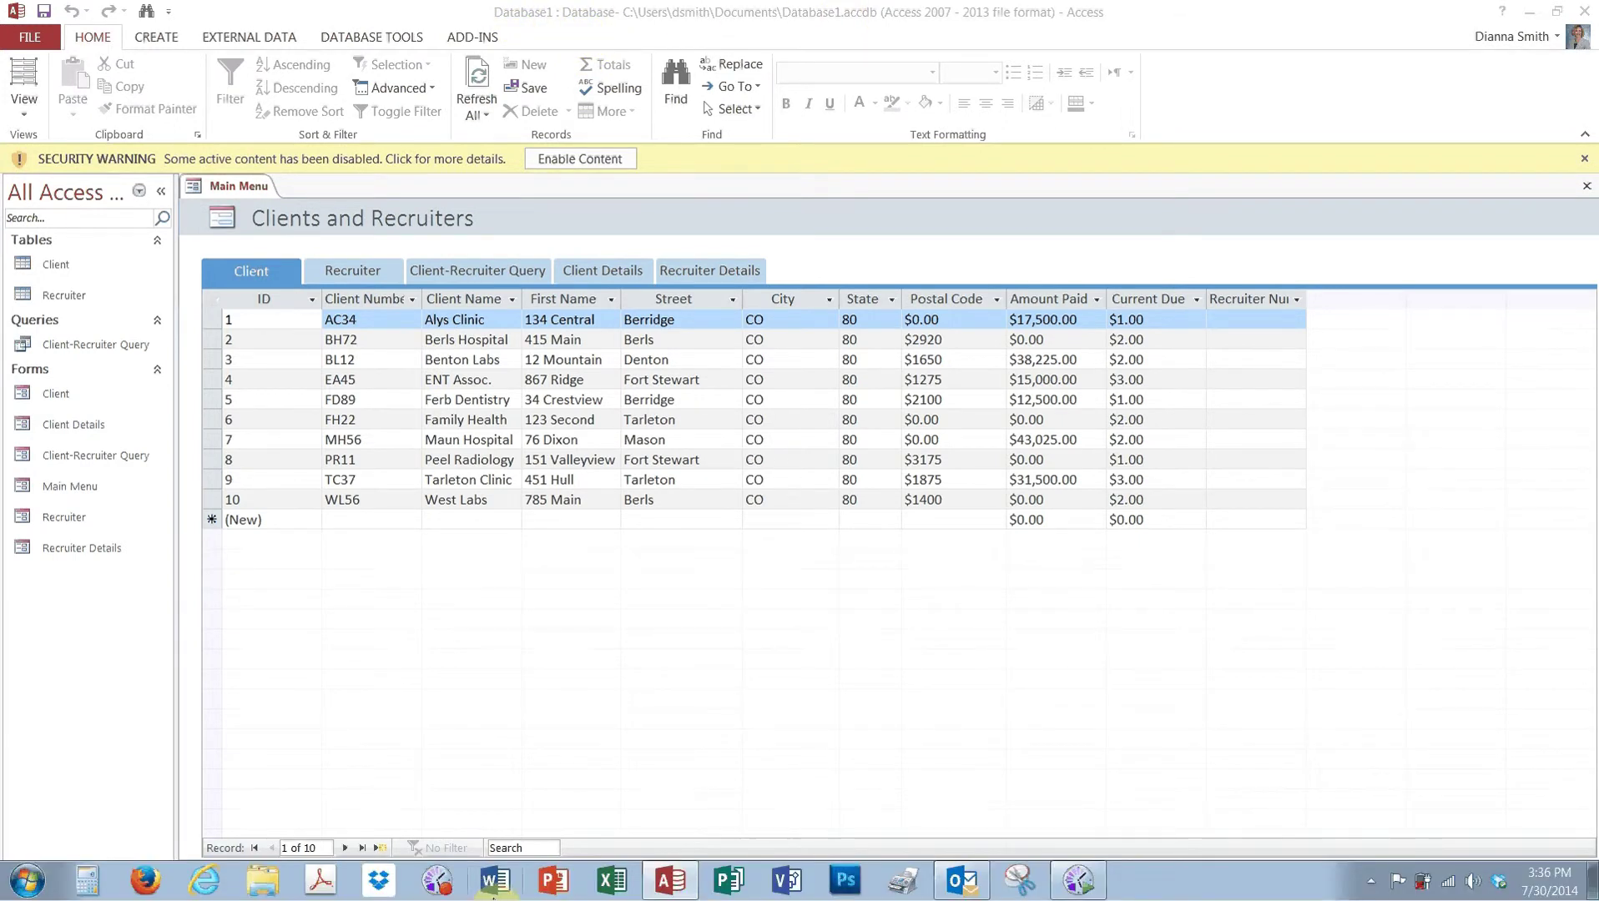
click(35, 36)
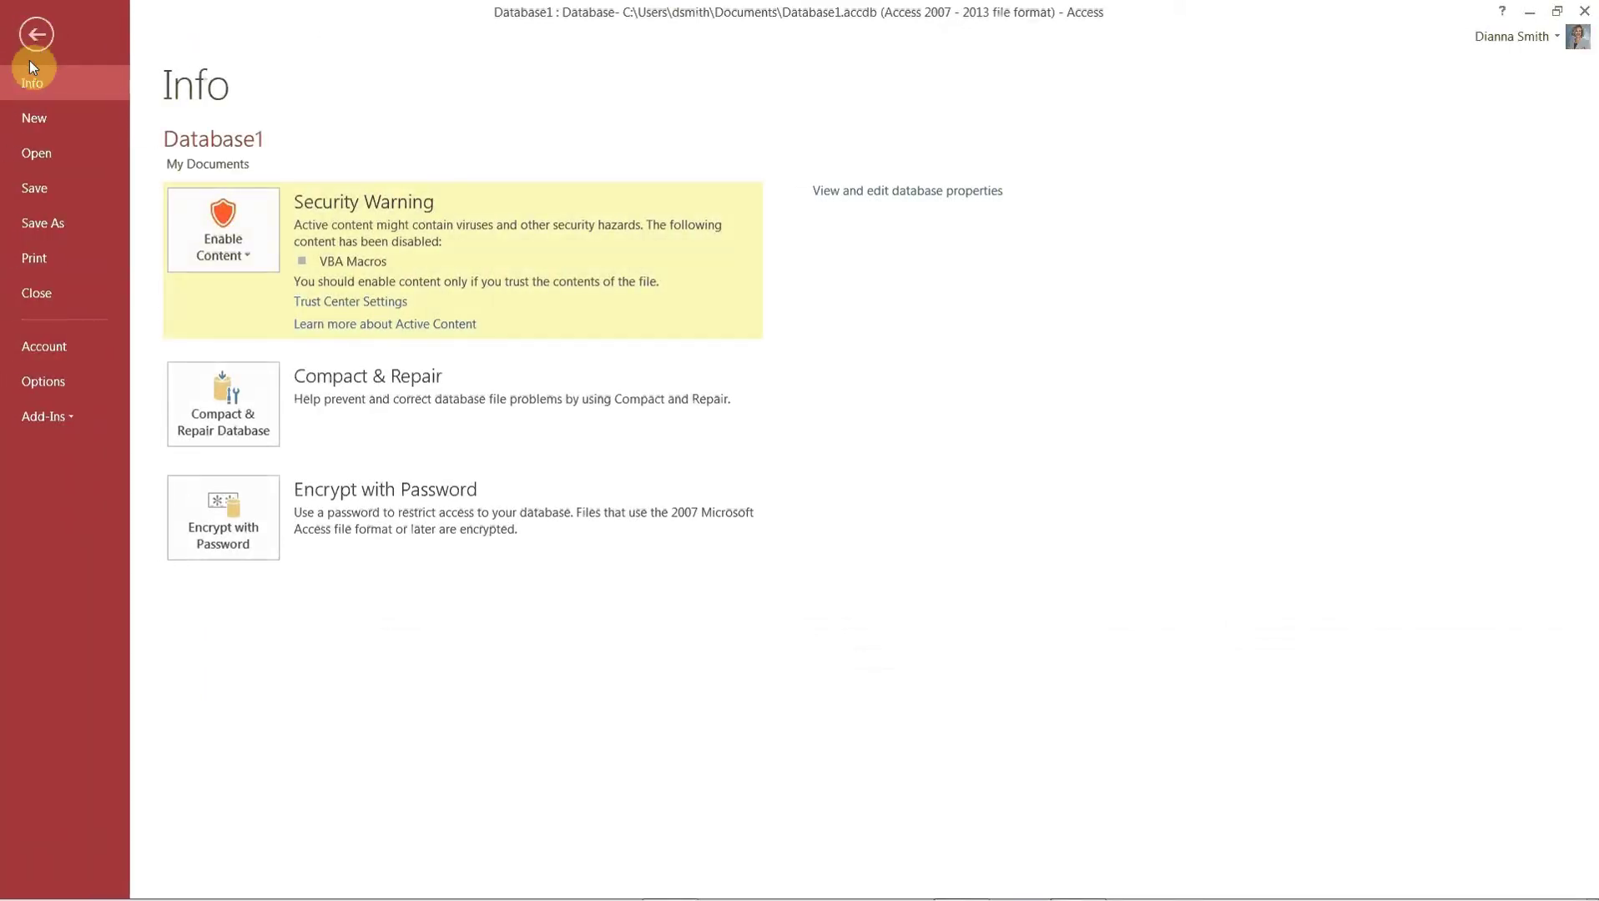
click(67, 227)
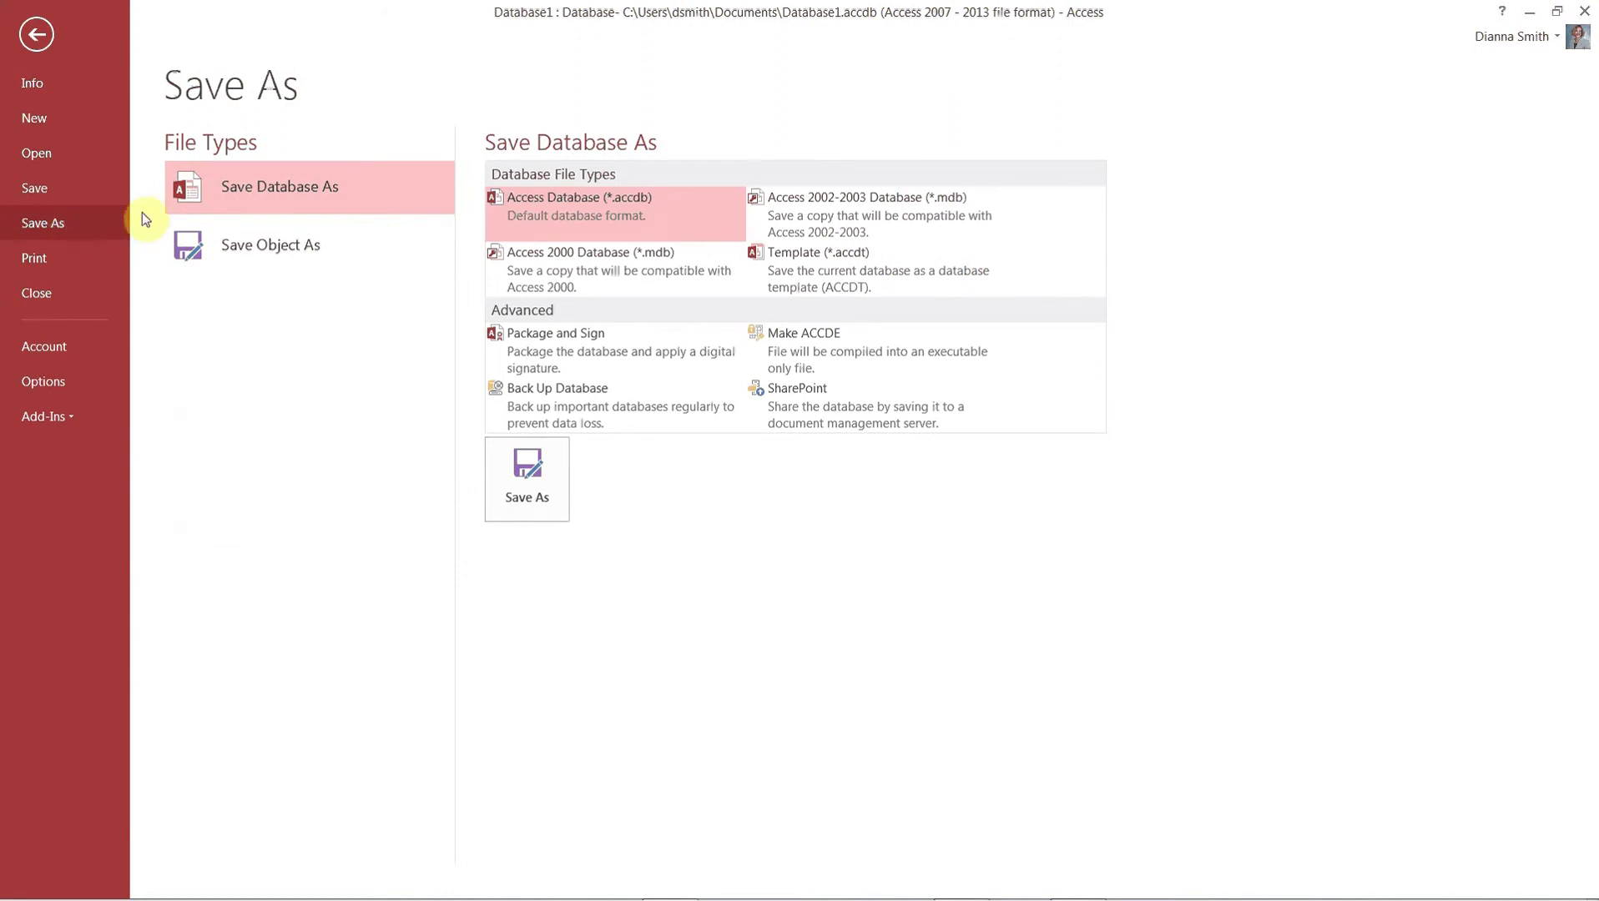
click(553, 483)
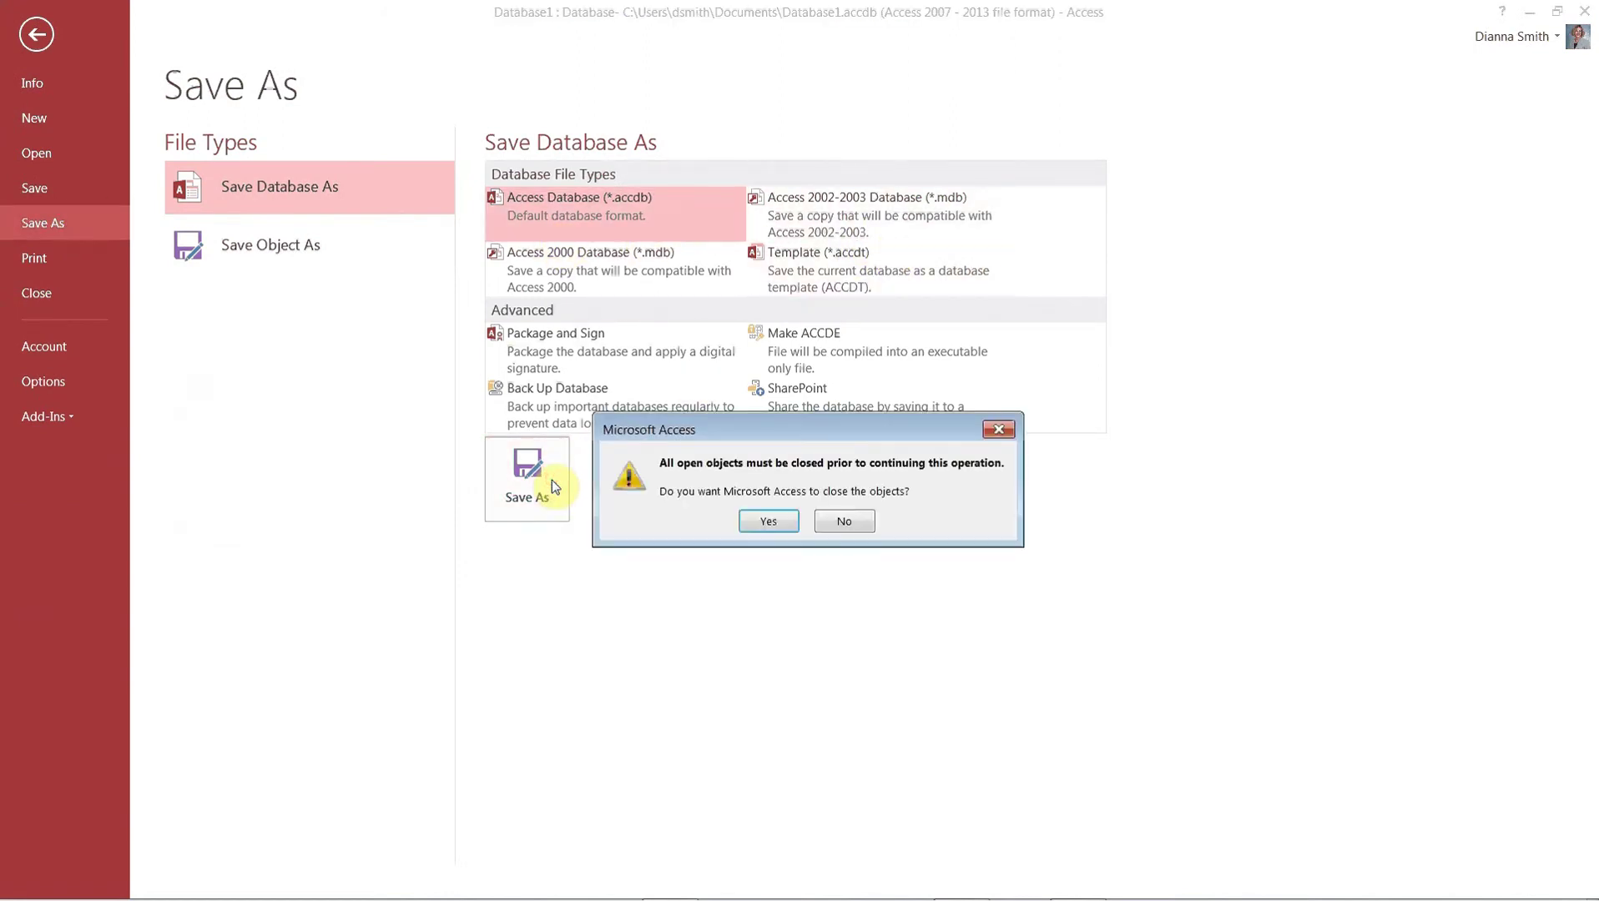
click(758, 522)
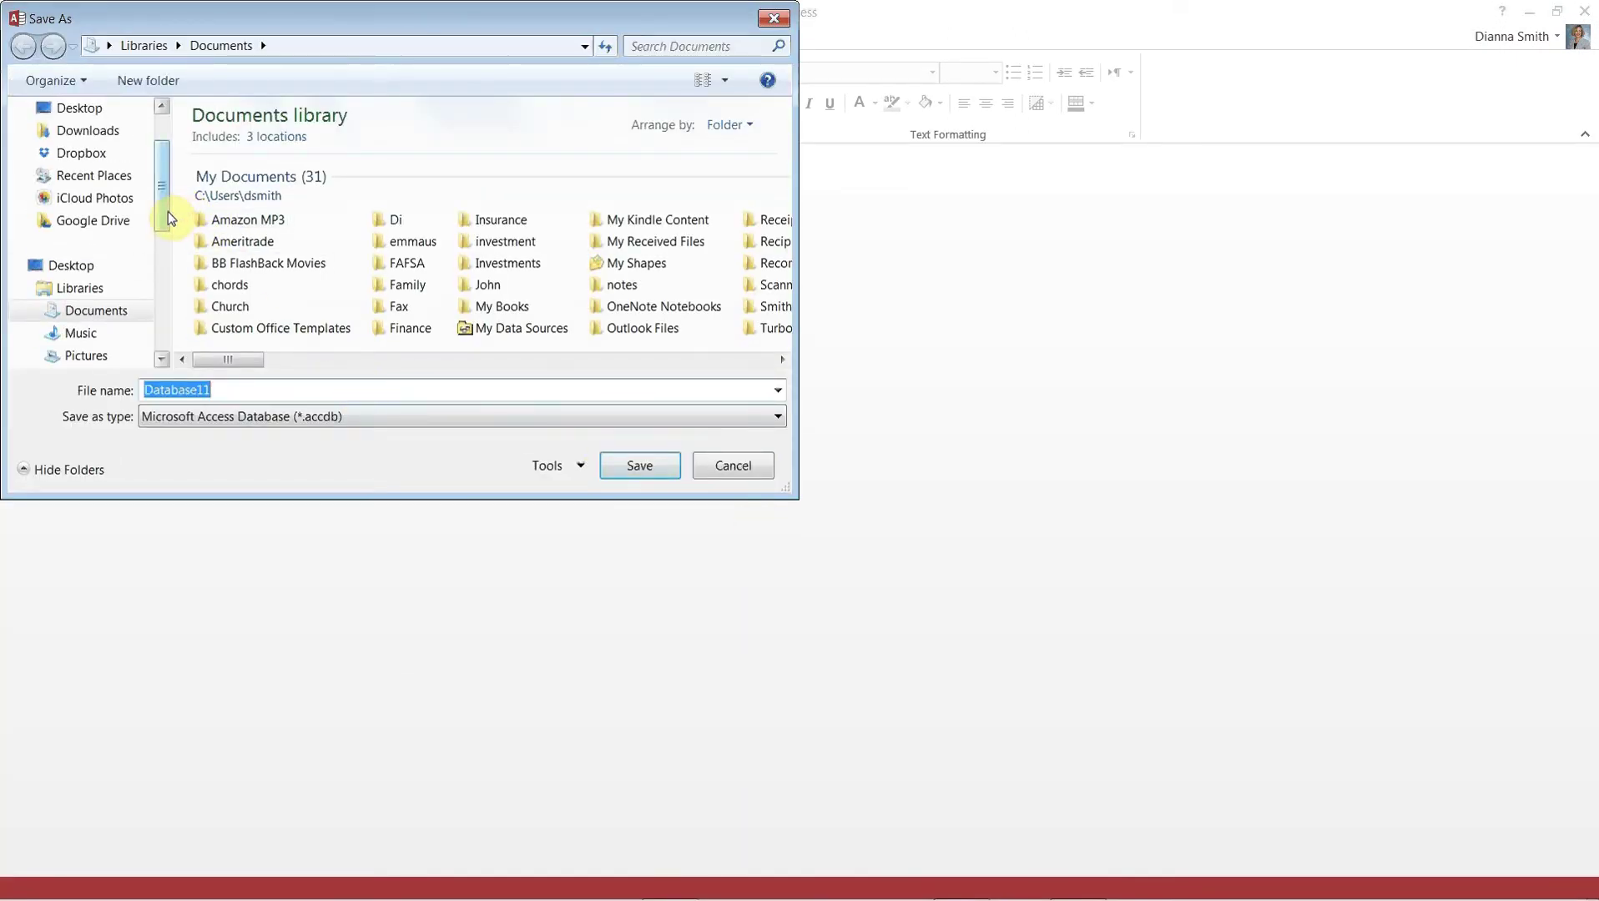
- Choose the Access\Work\Ch 9 folder on drive E: as the save location
drag(165, 210, 161, 257)
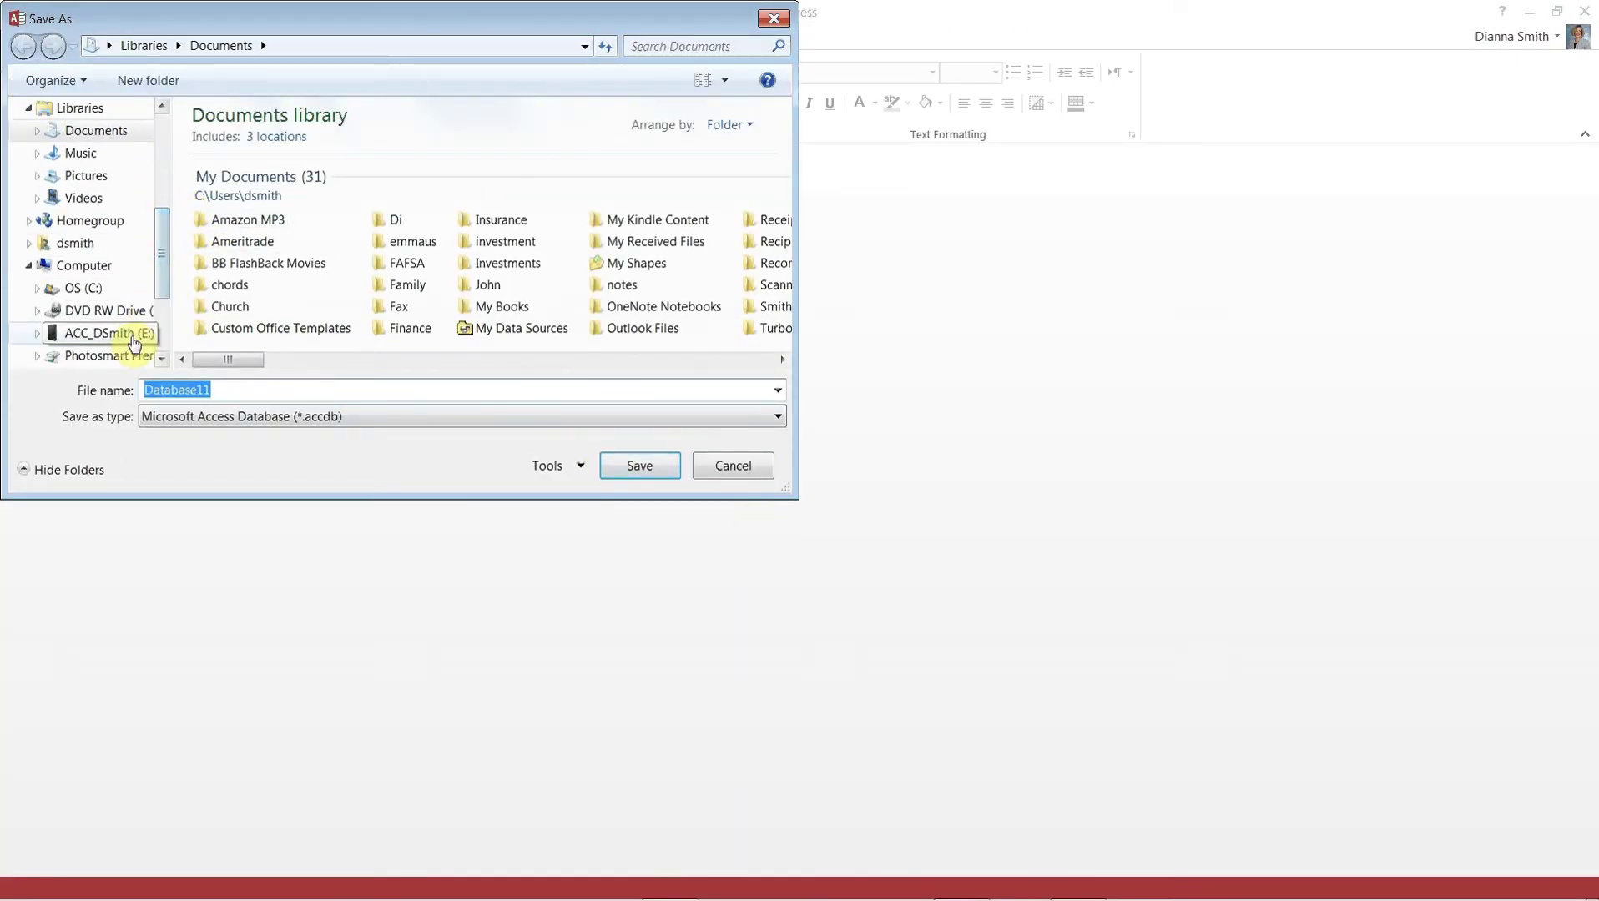
click(133, 340)
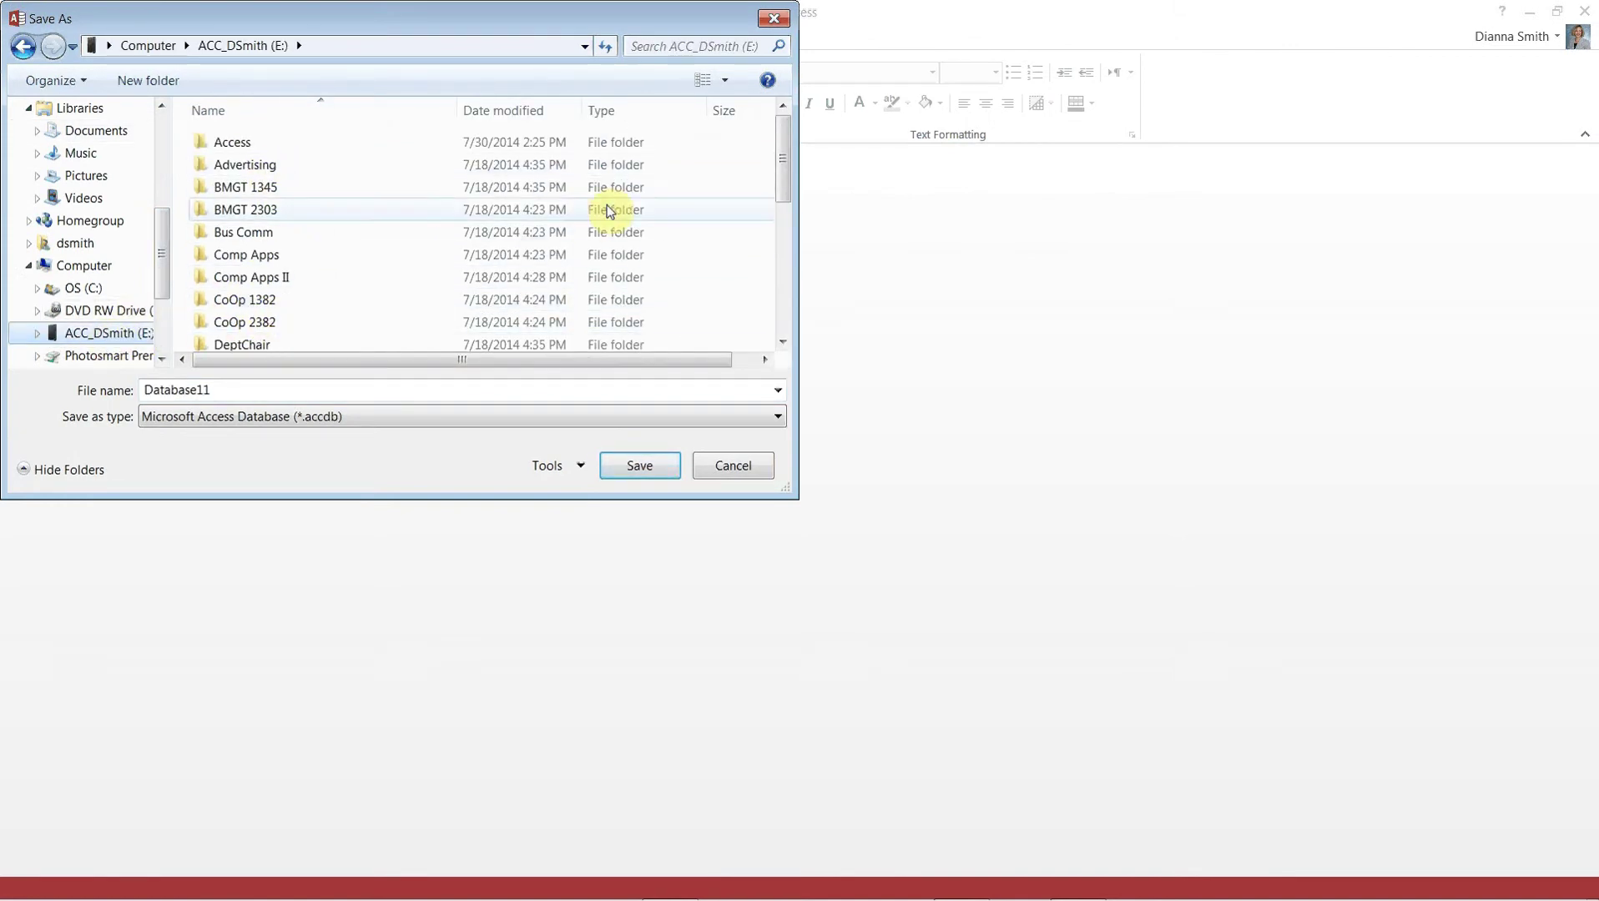
double_click(339, 147)
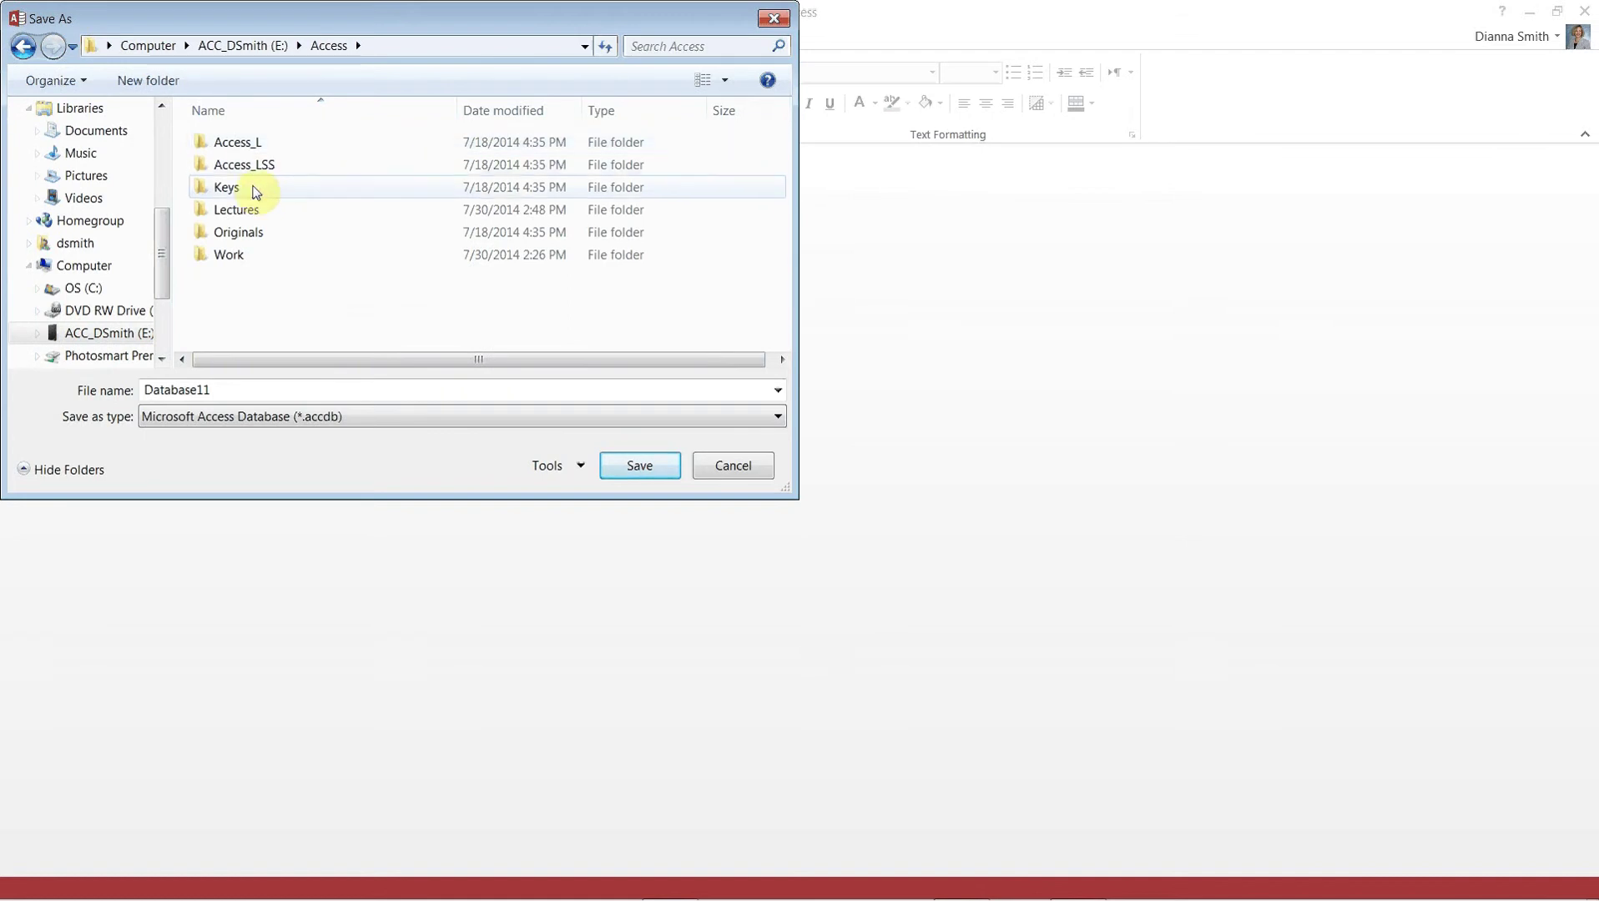
double_click(225, 259)
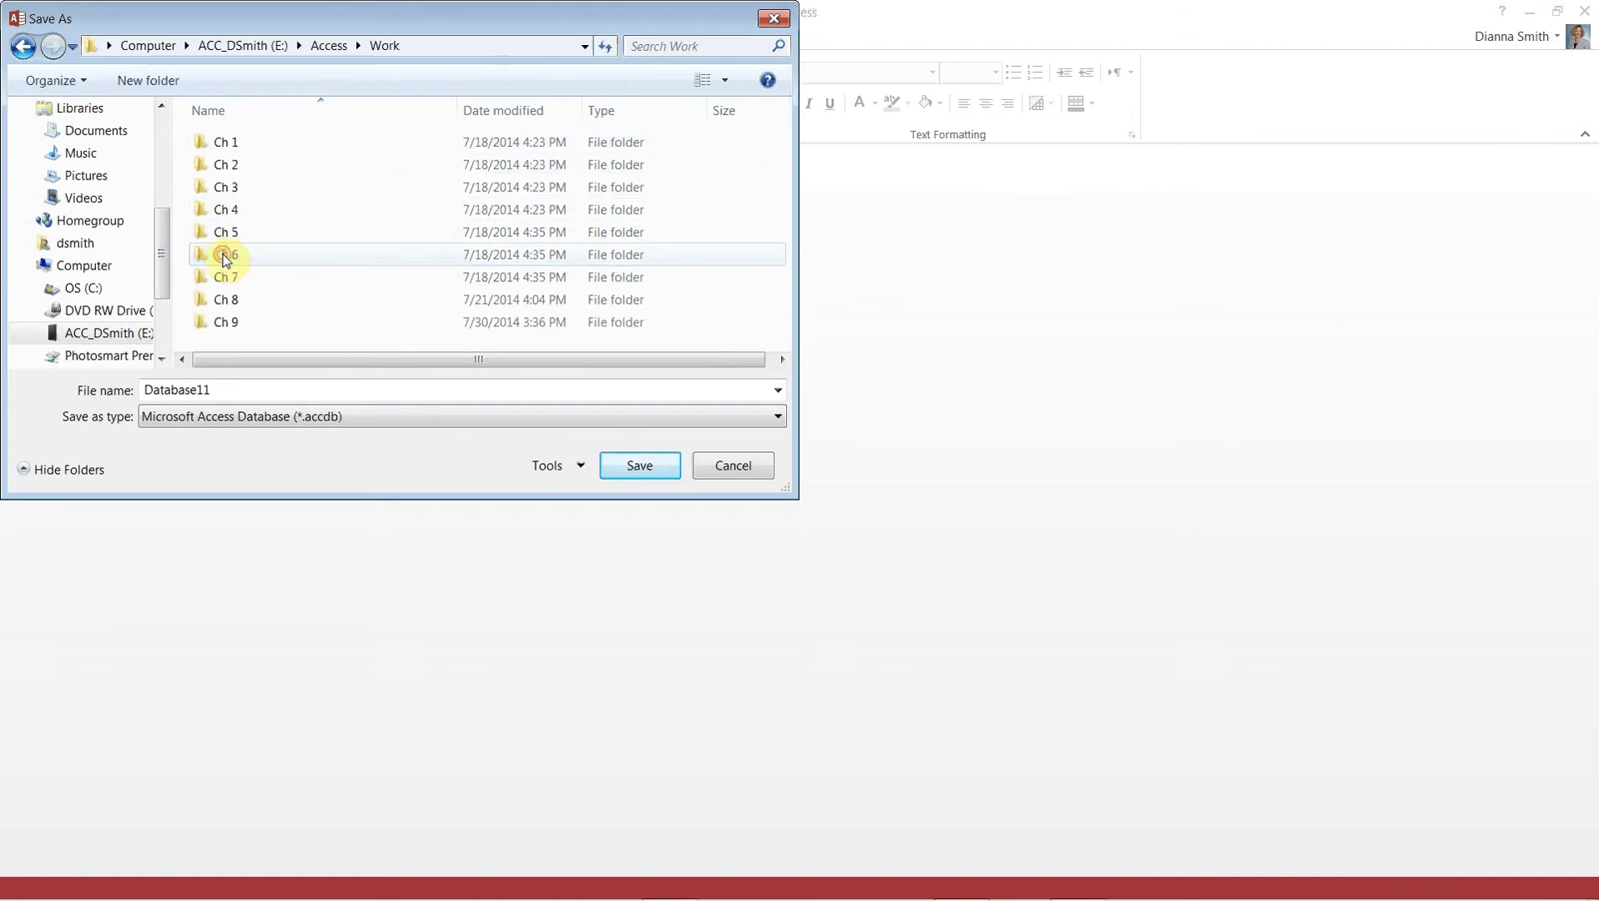
click(220, 324)
double_click(220, 324)
- Save the database in Ch 9 under the user's surname and first initial followed by "_MZL Recruiters", and enable its content
double_click(219, 394)
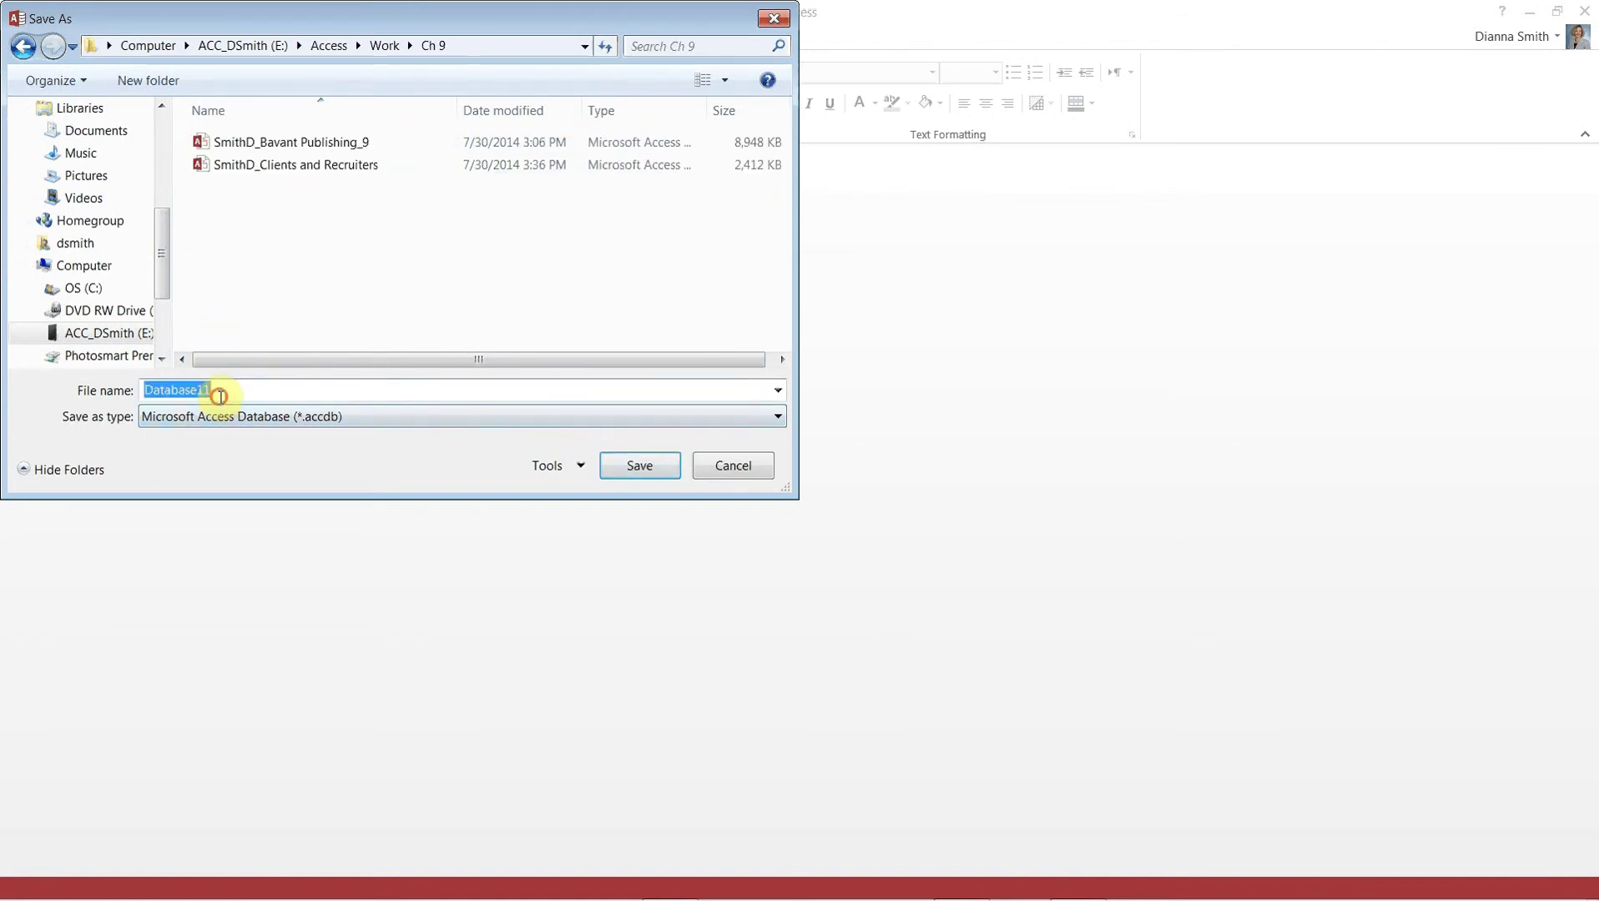
text(Smith)
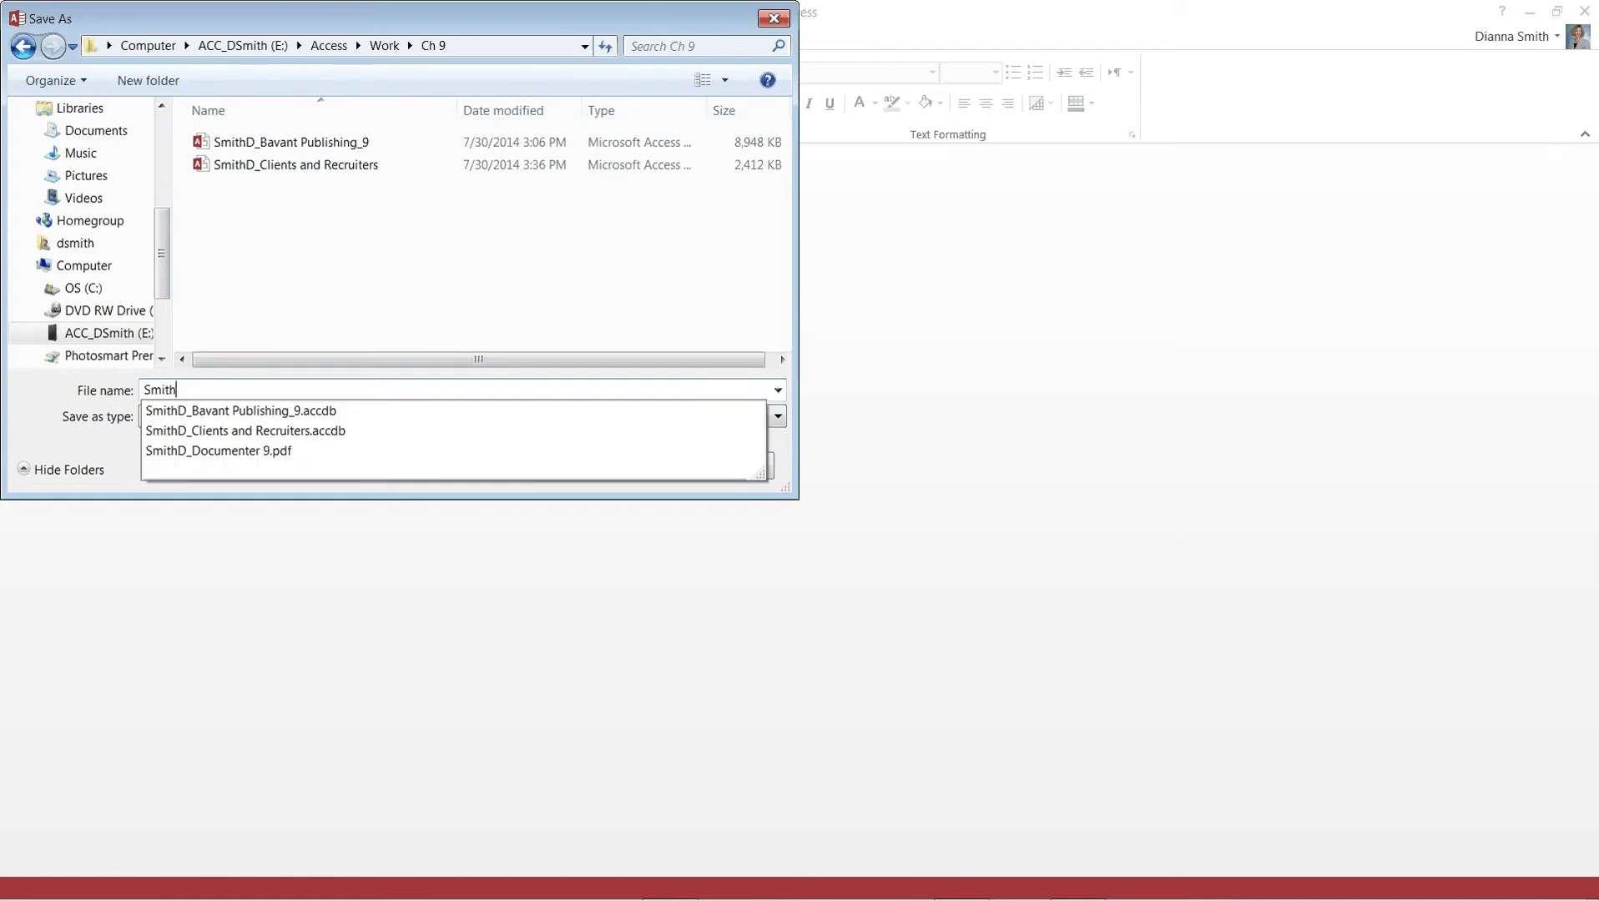
text(D_MA)
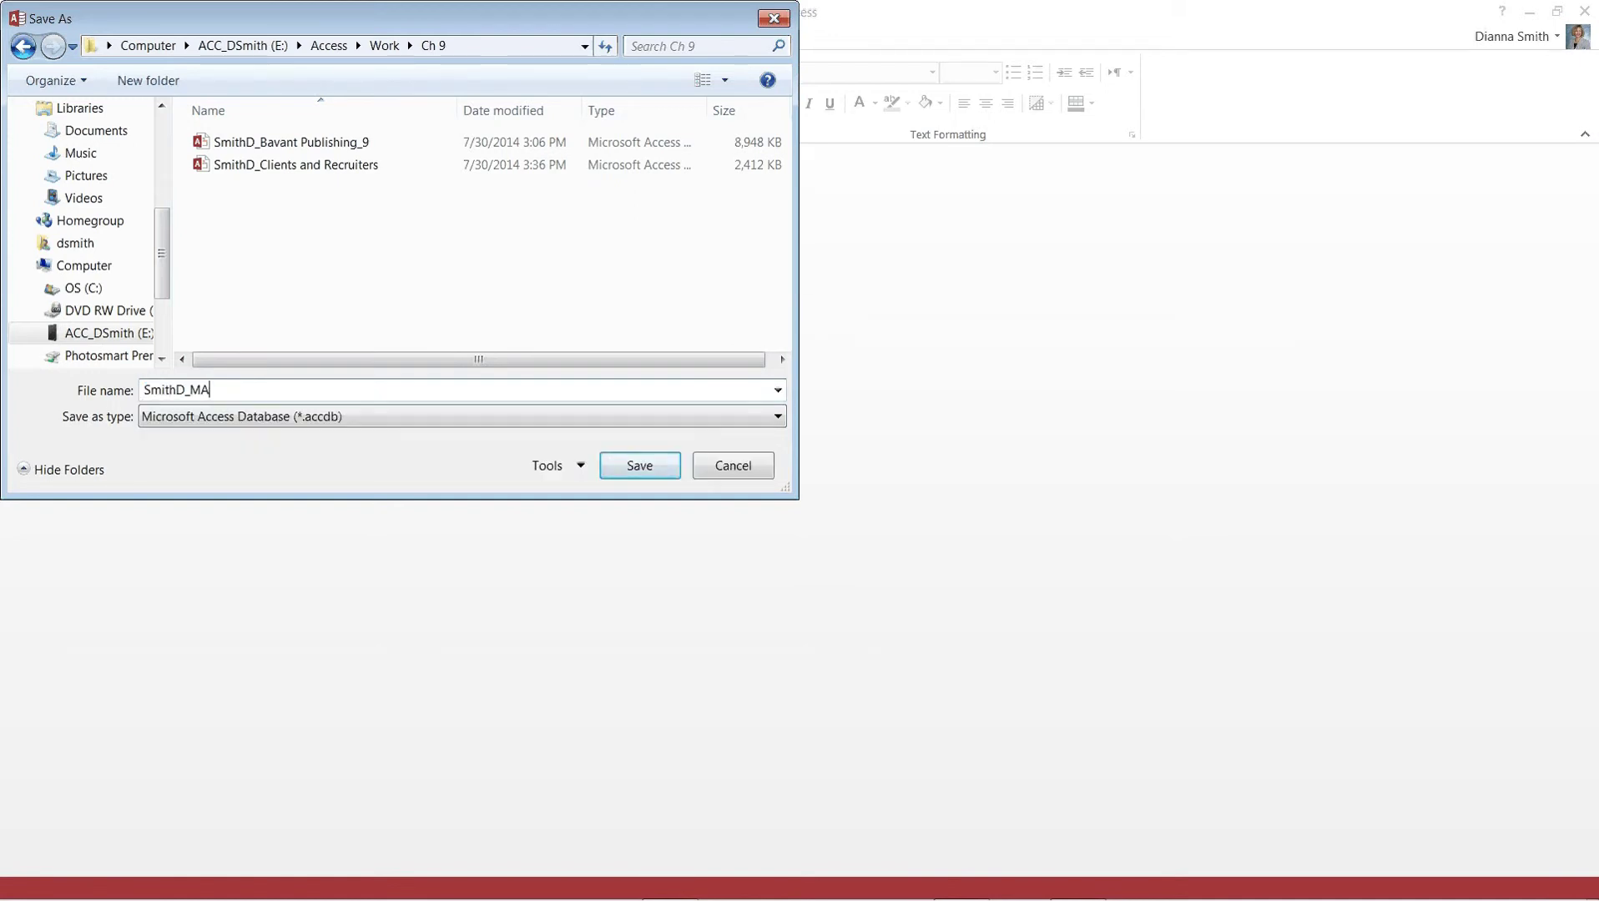
text(L Recruiters)
click(210, 391)
key(BackSpace)
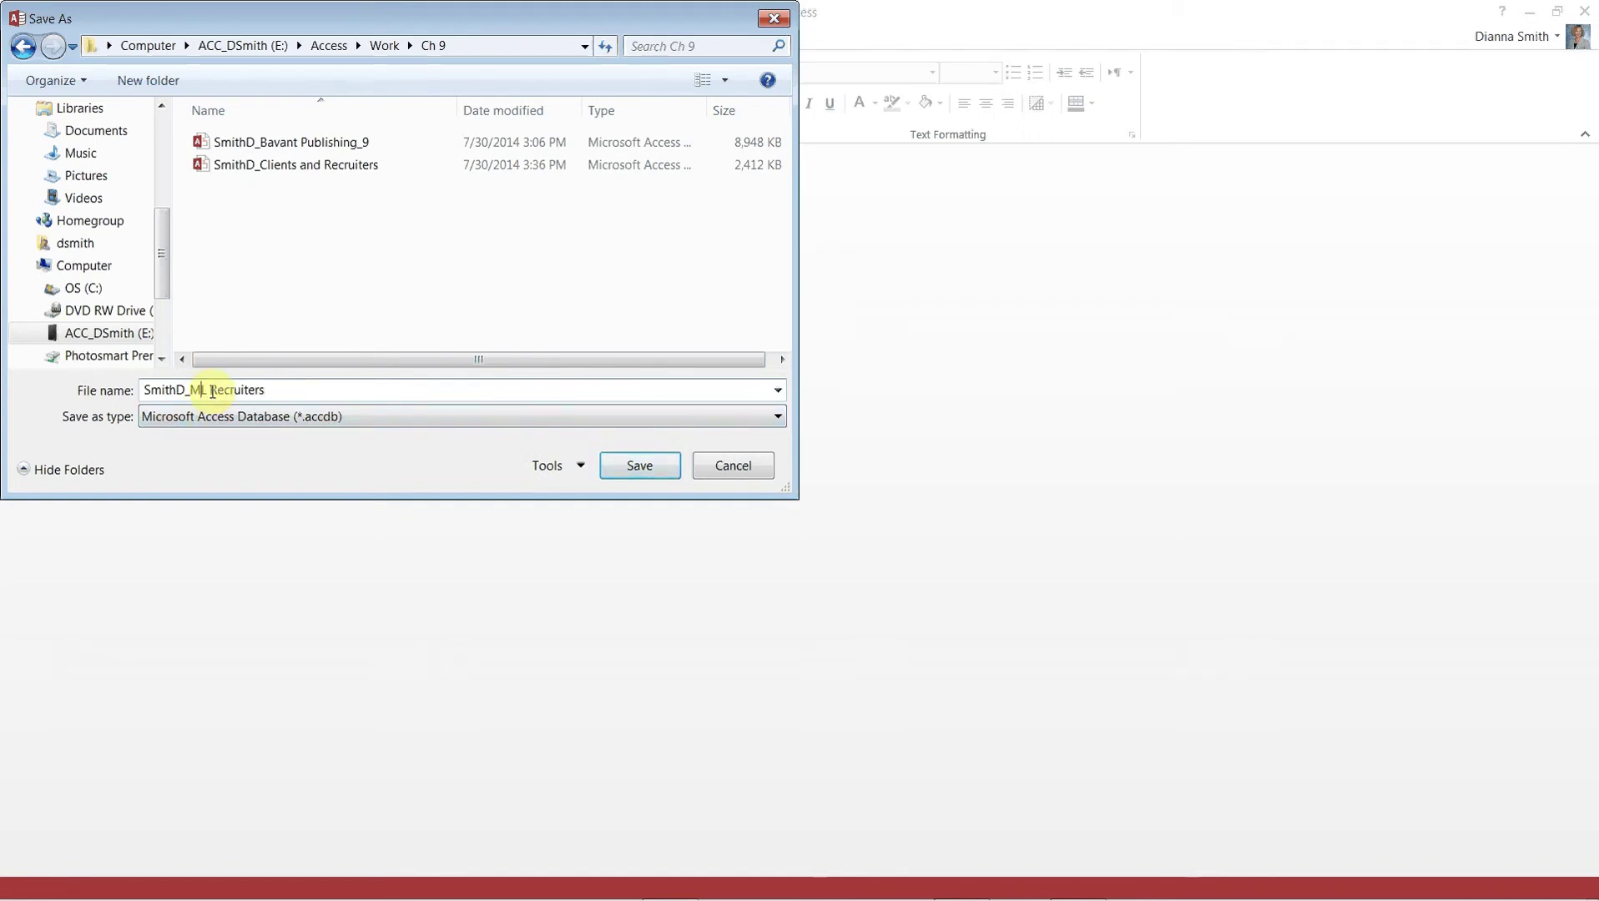
text(Z)
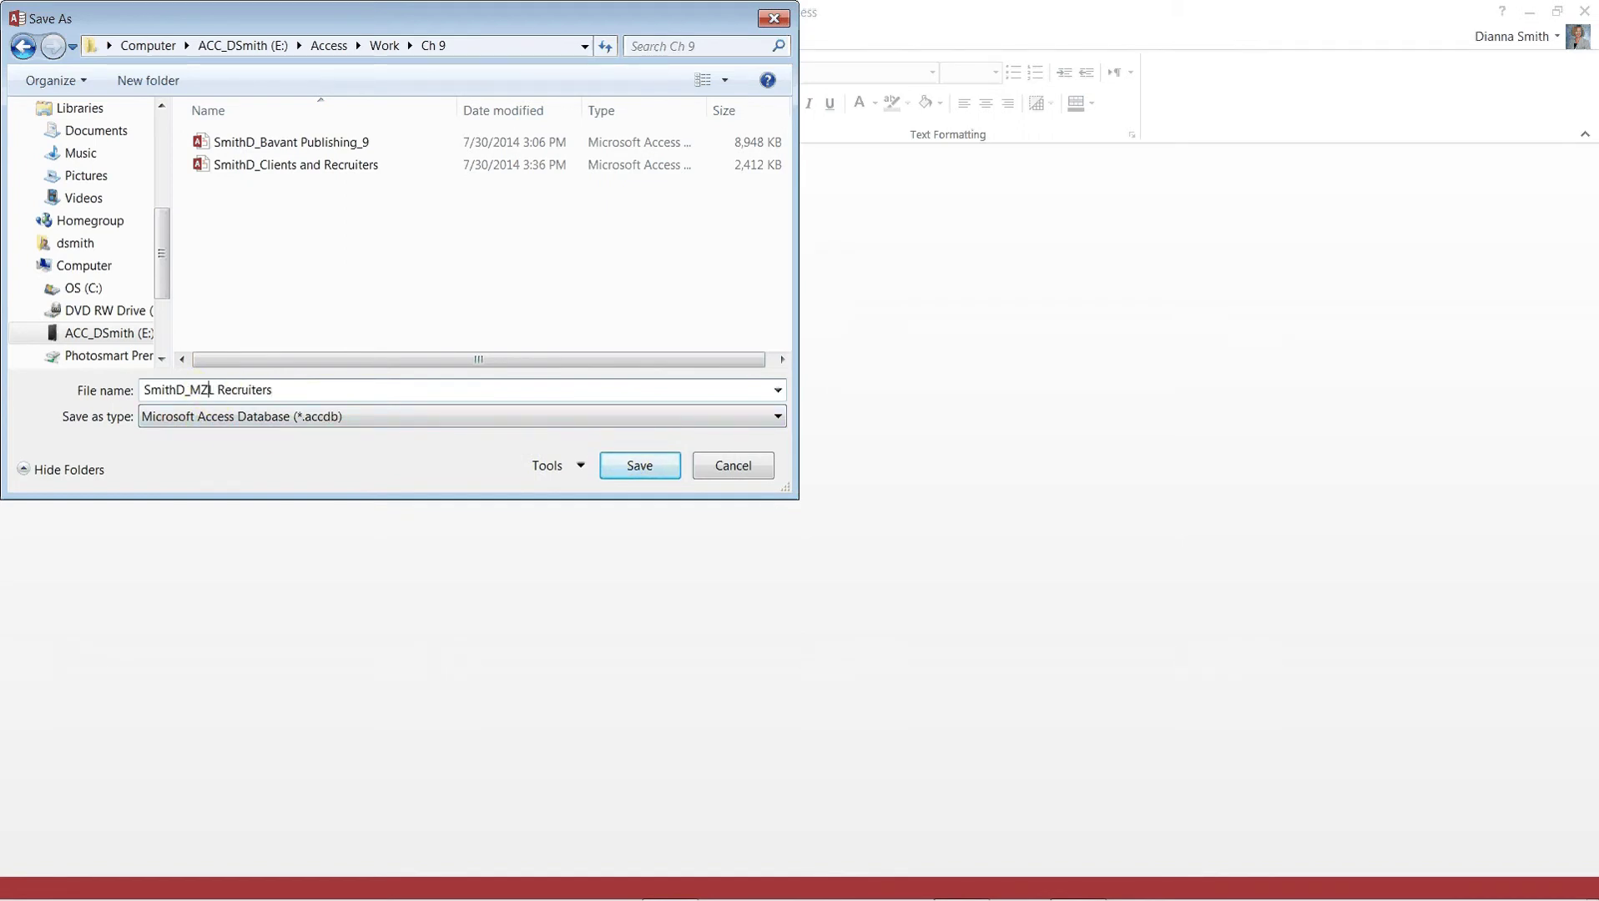
click(640, 466)
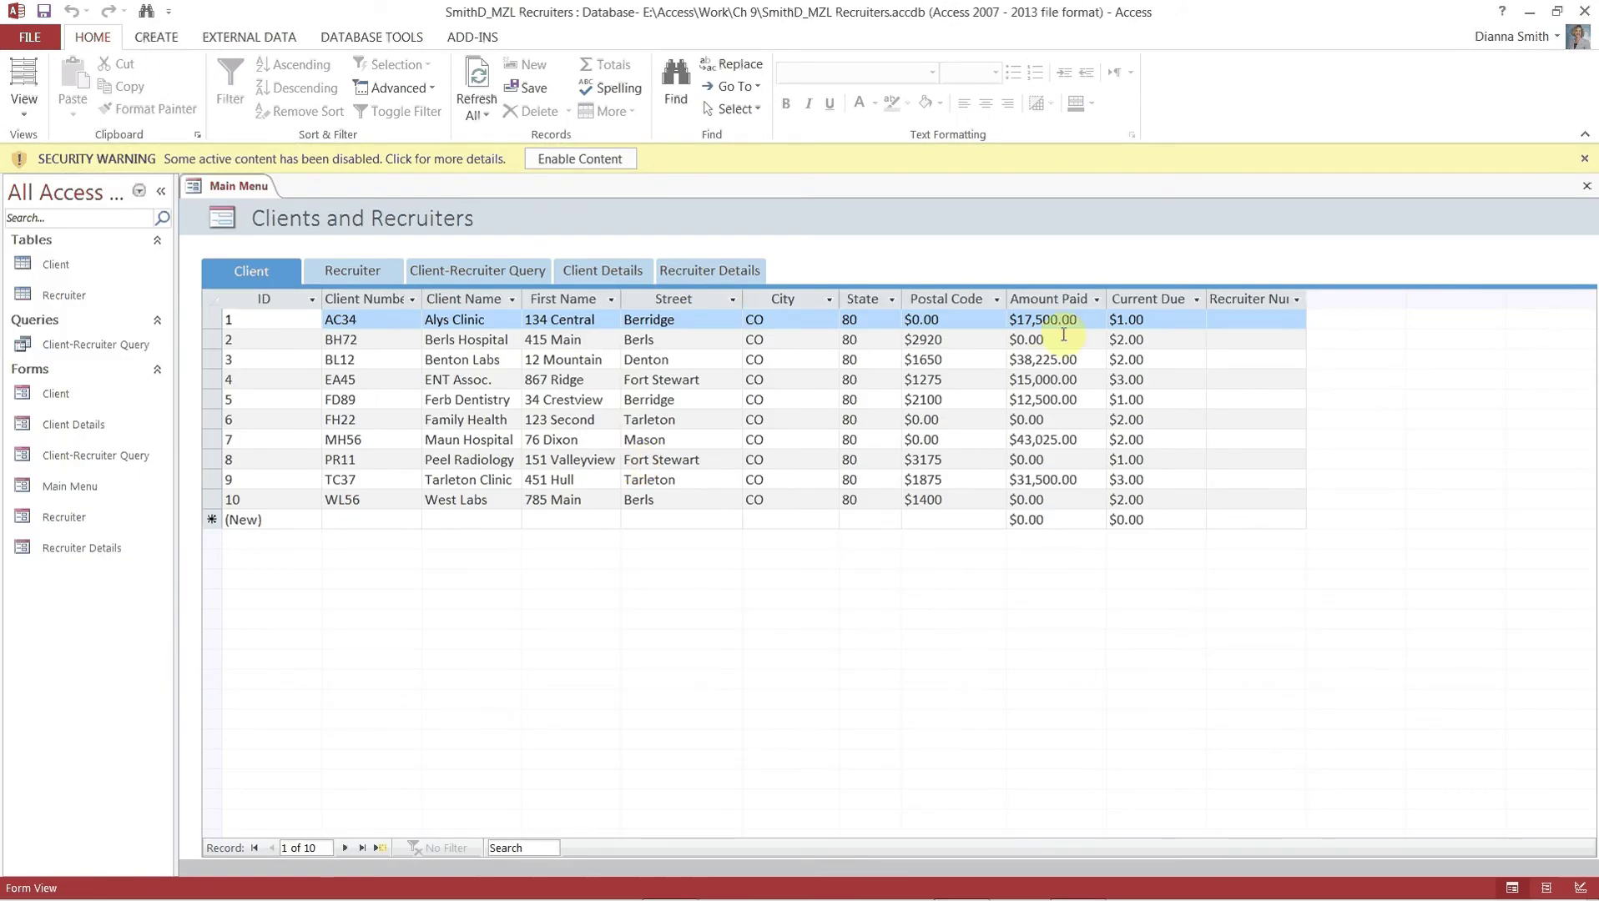
click(589, 160)
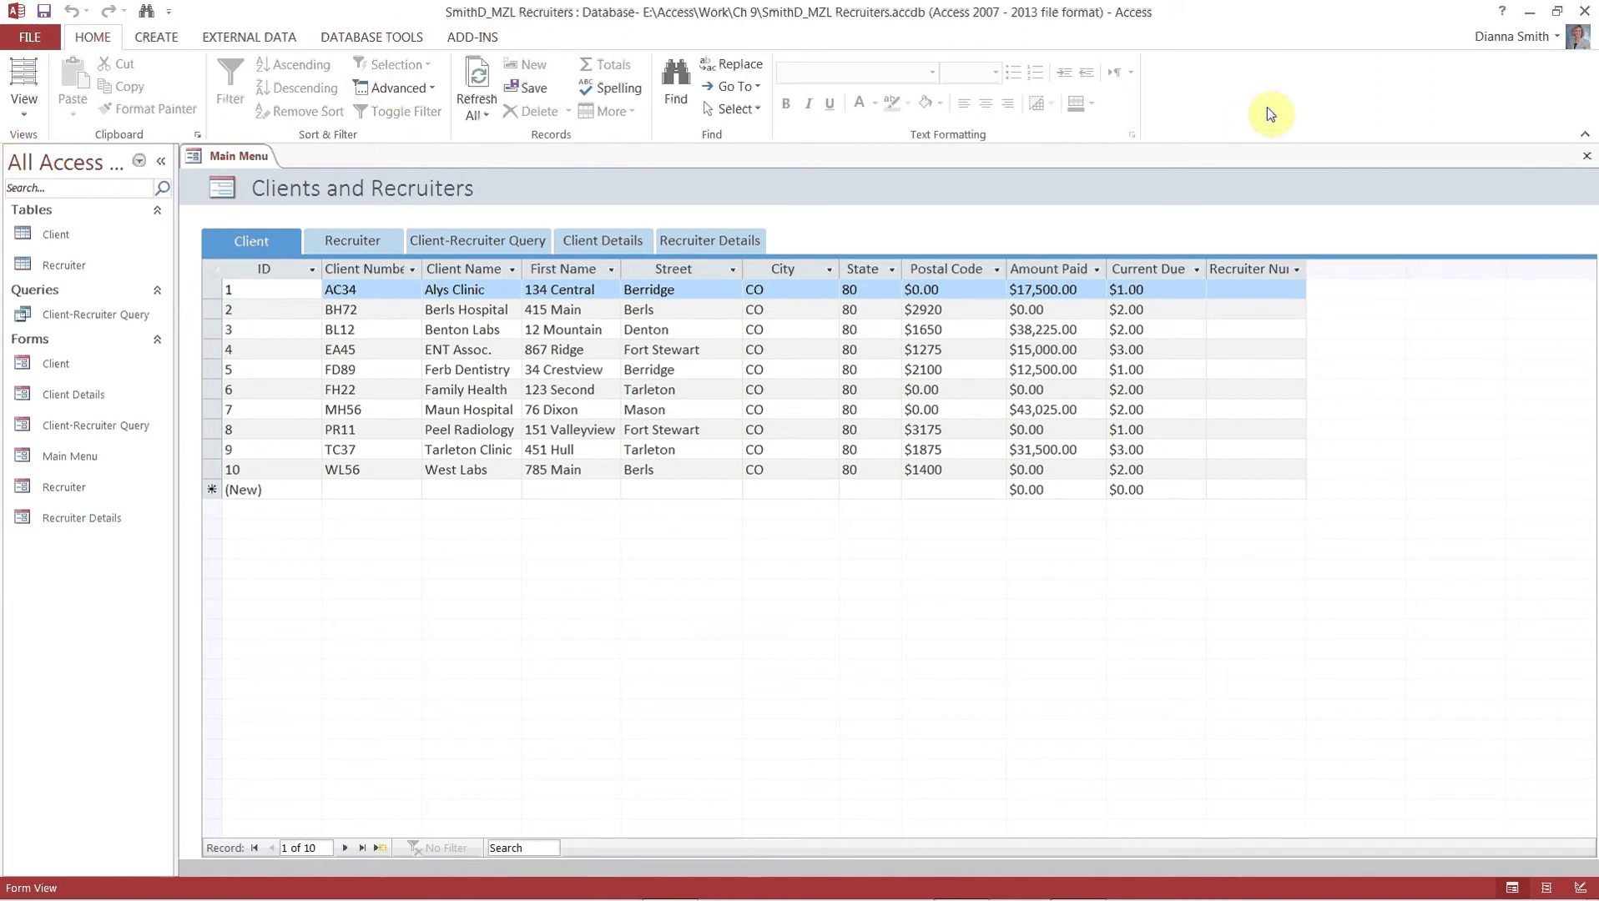
- Close the Main Menu form and collapse the Navigation Pane
click(1587, 156)
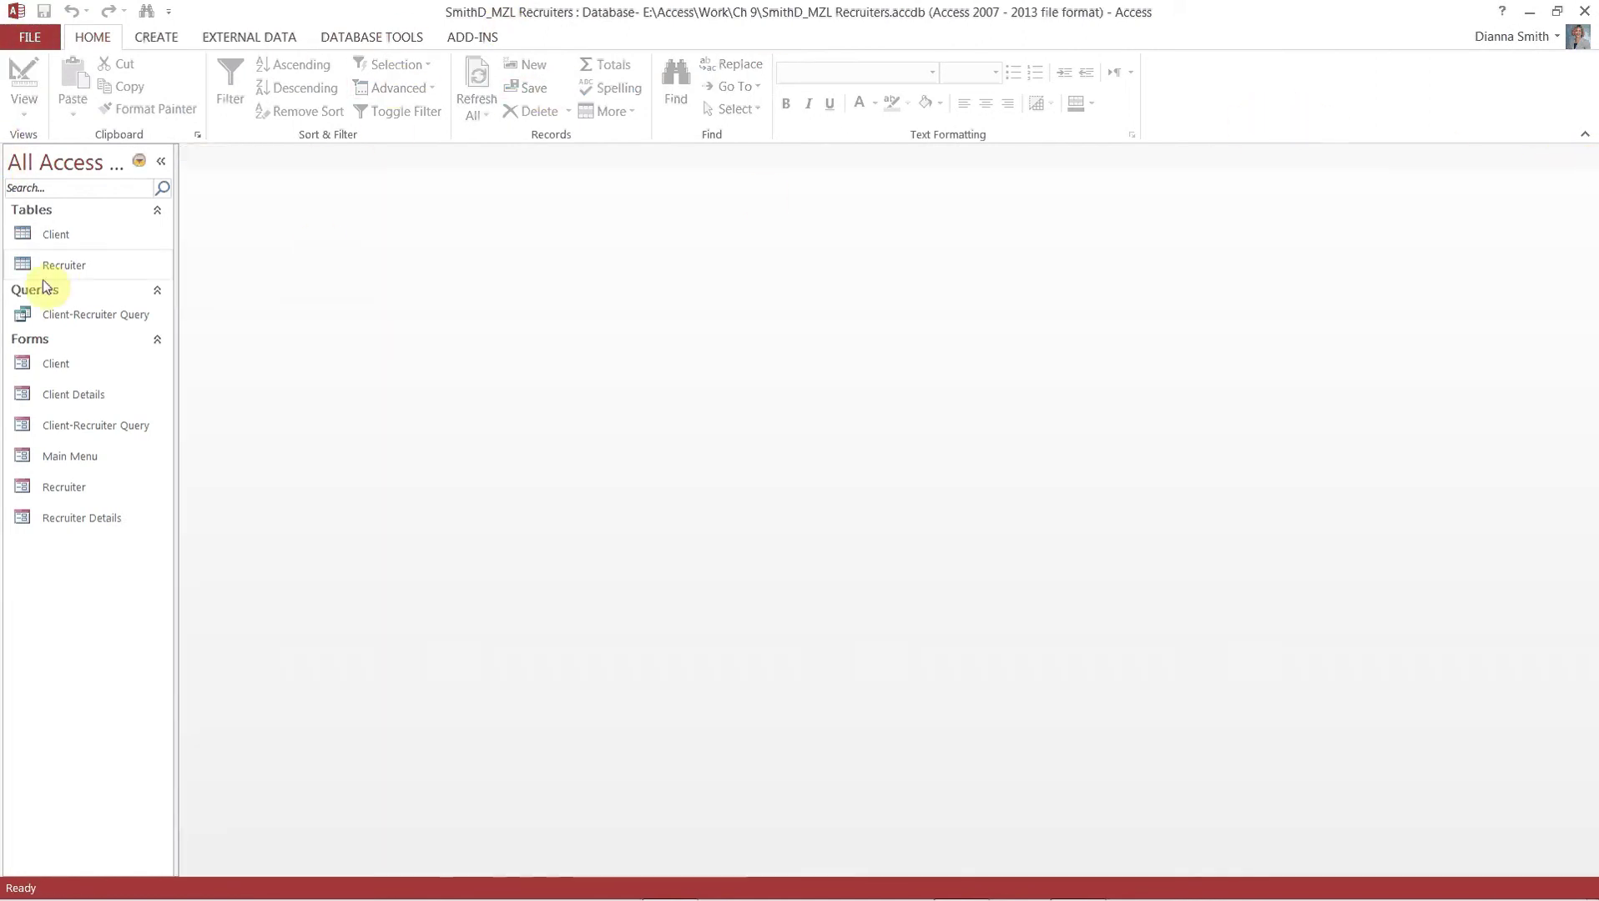
click(161, 161)
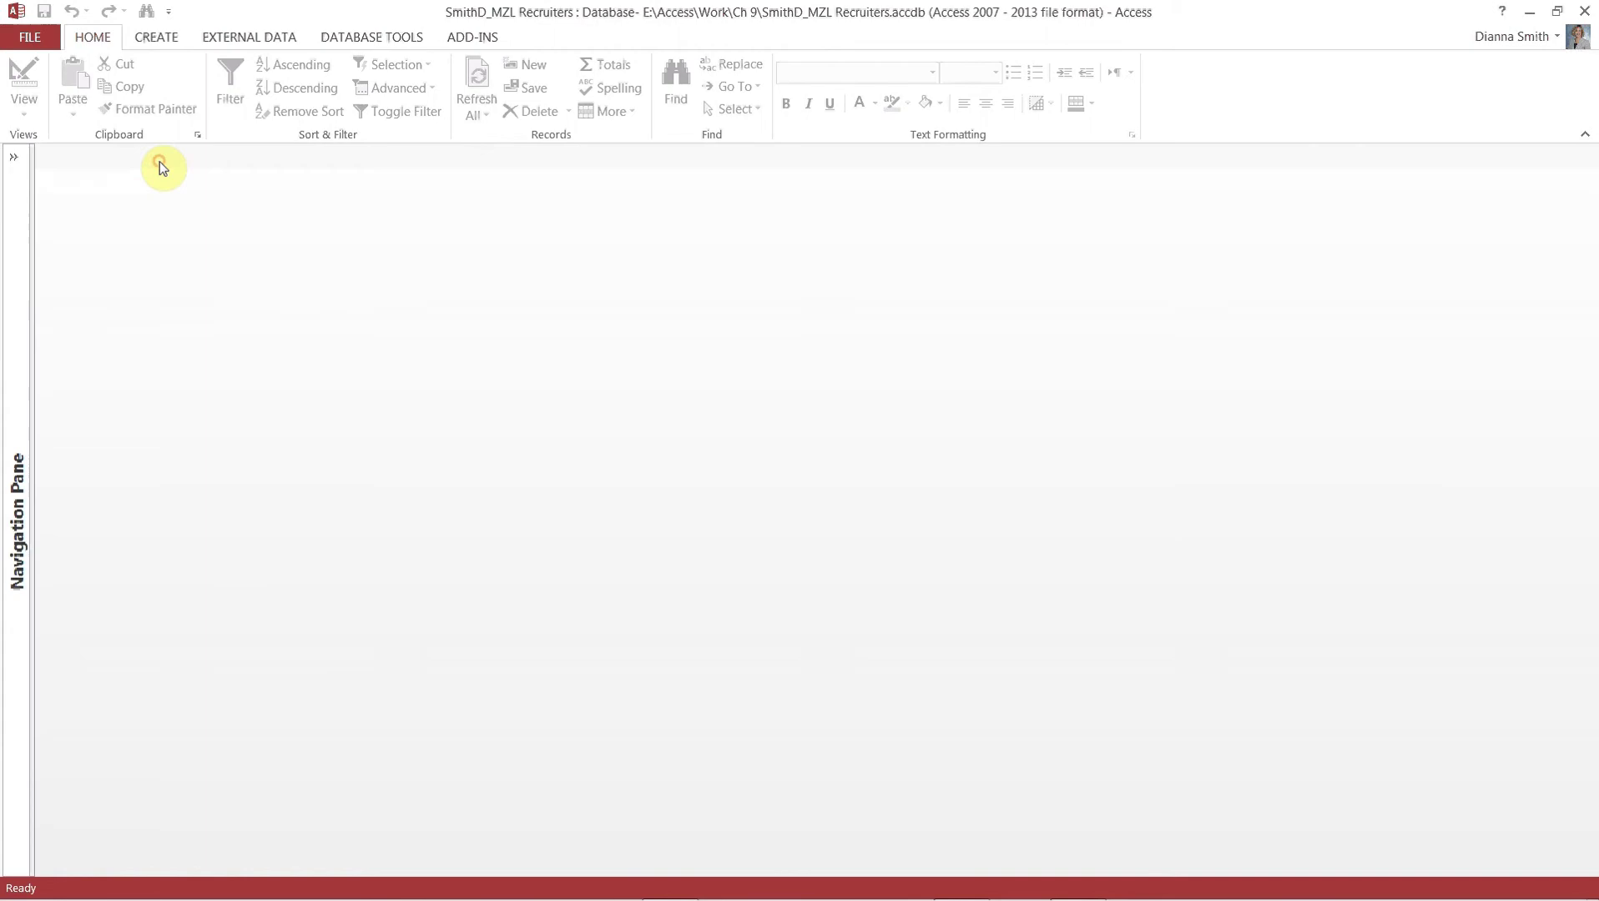
click(37, 41)
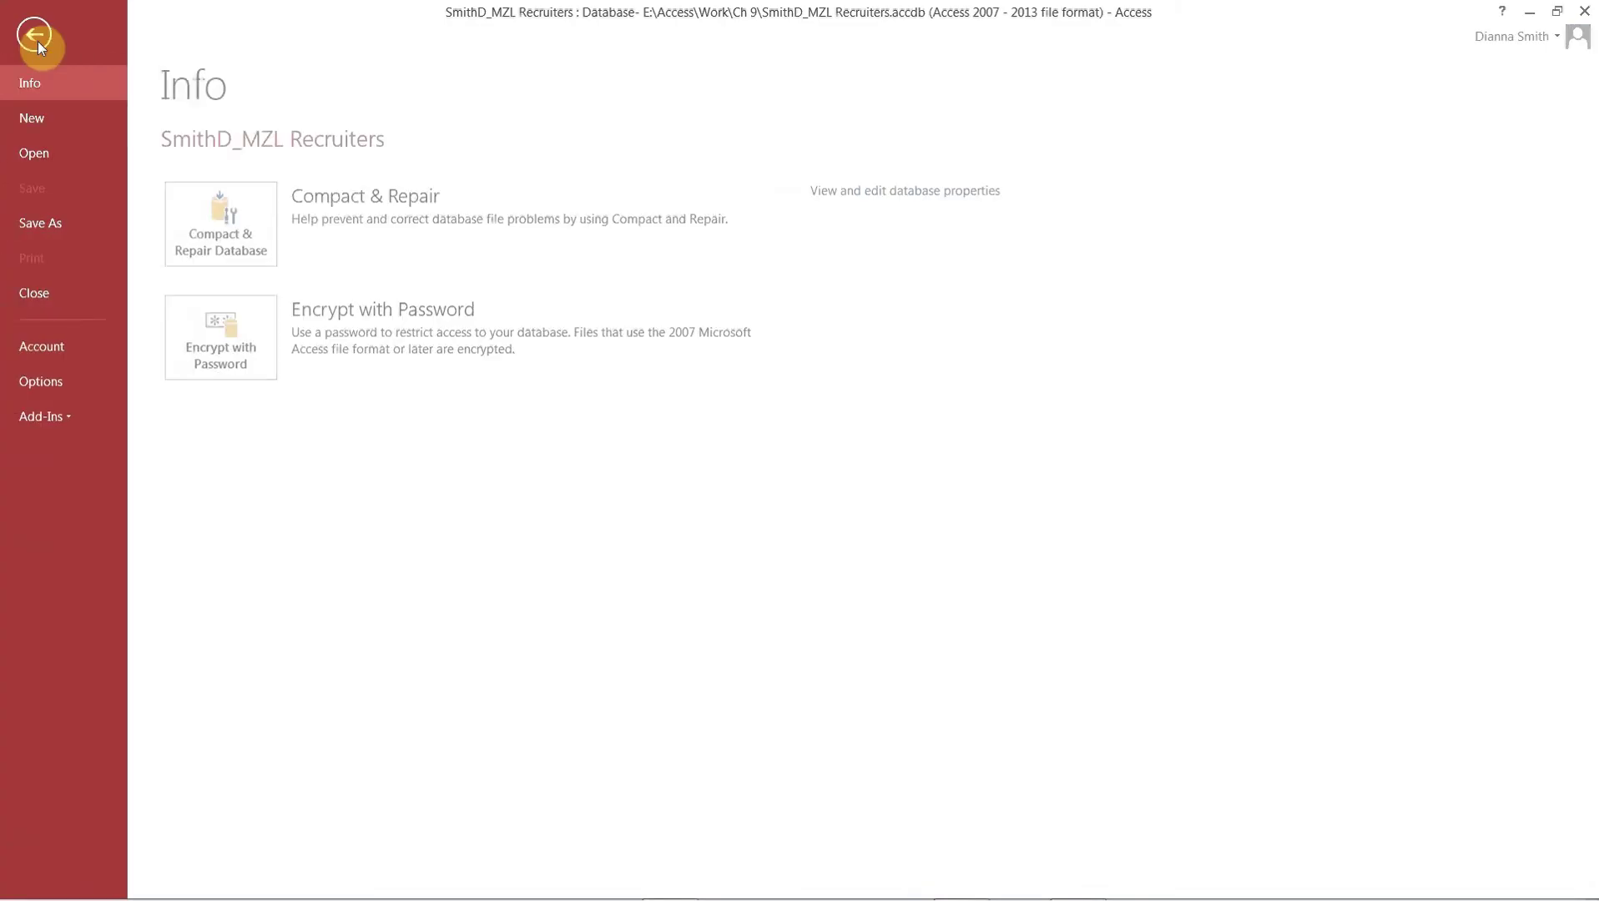
click(39, 125)
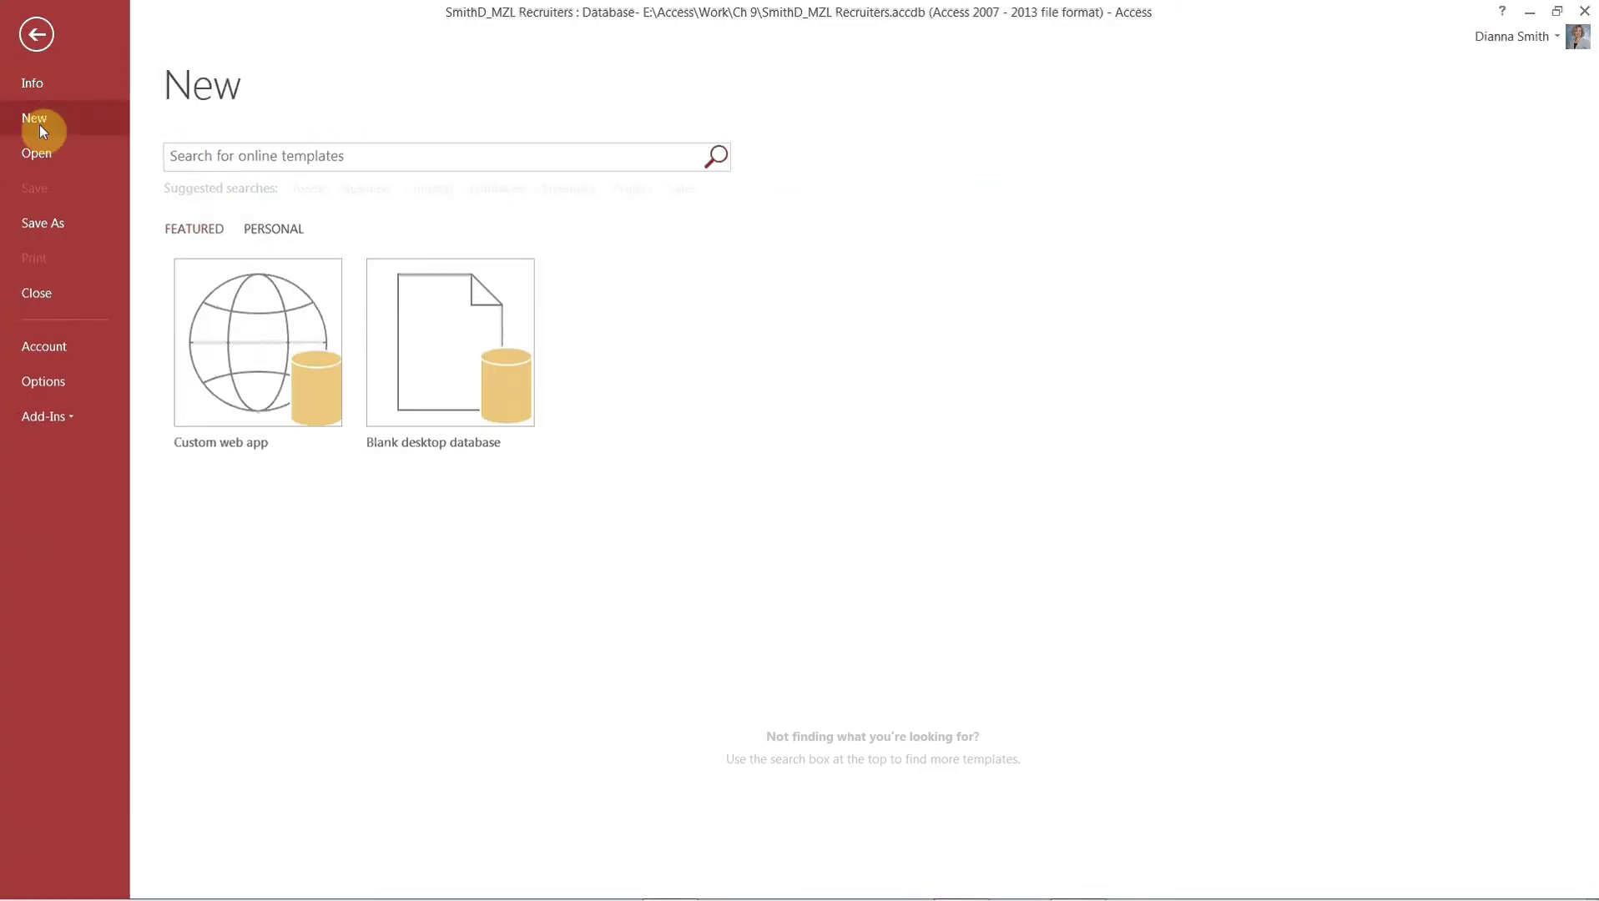
click(271, 230)
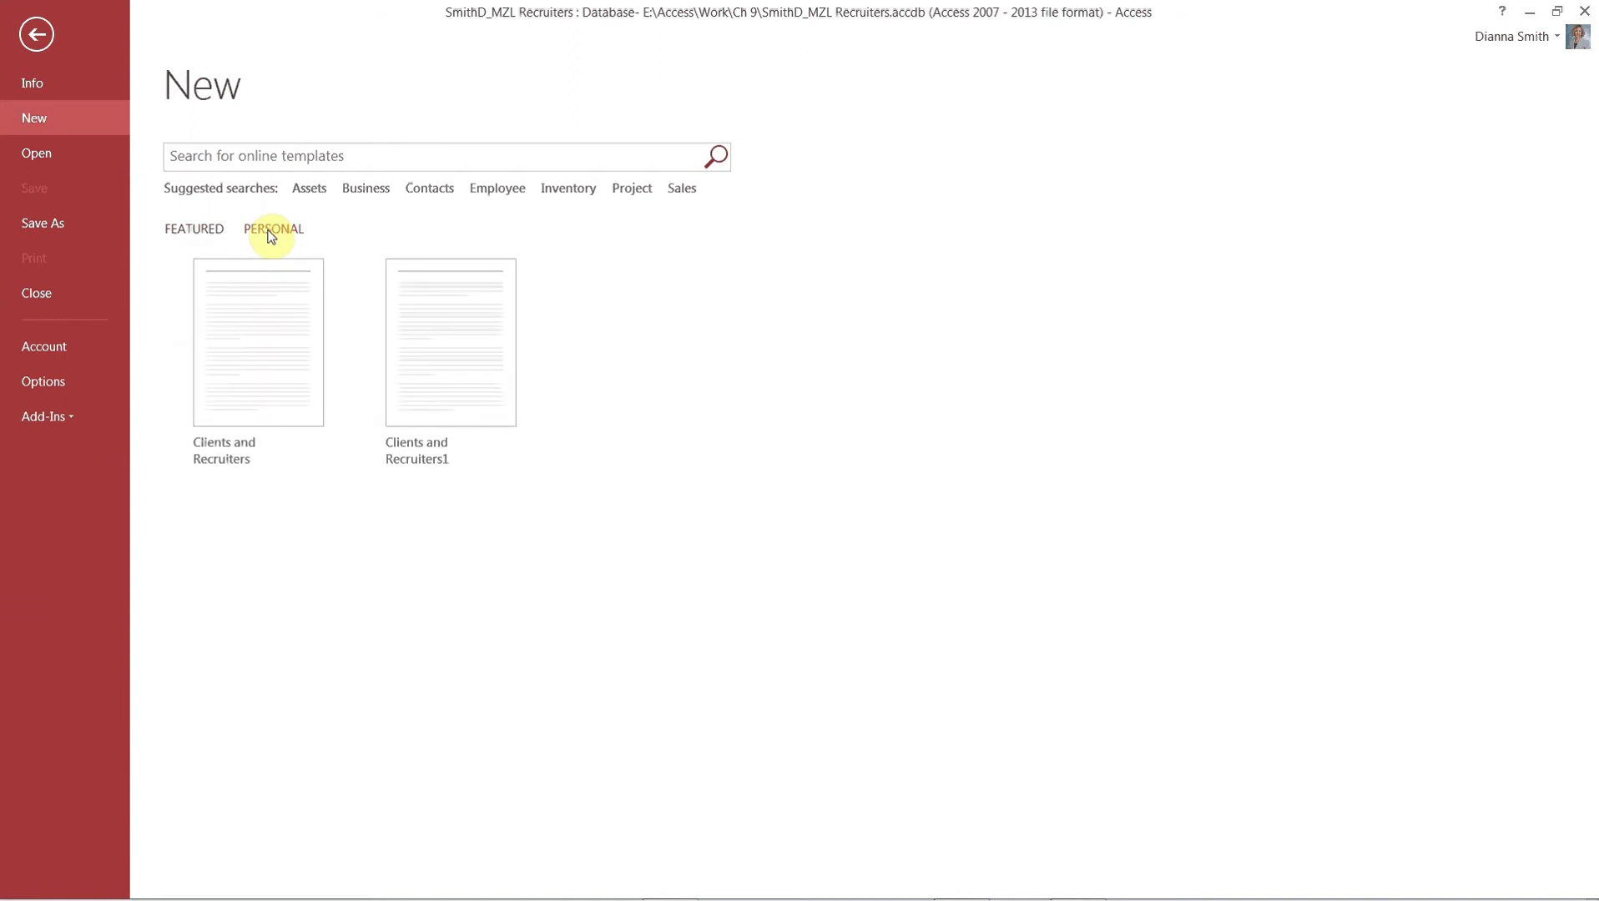
click(414, 319)
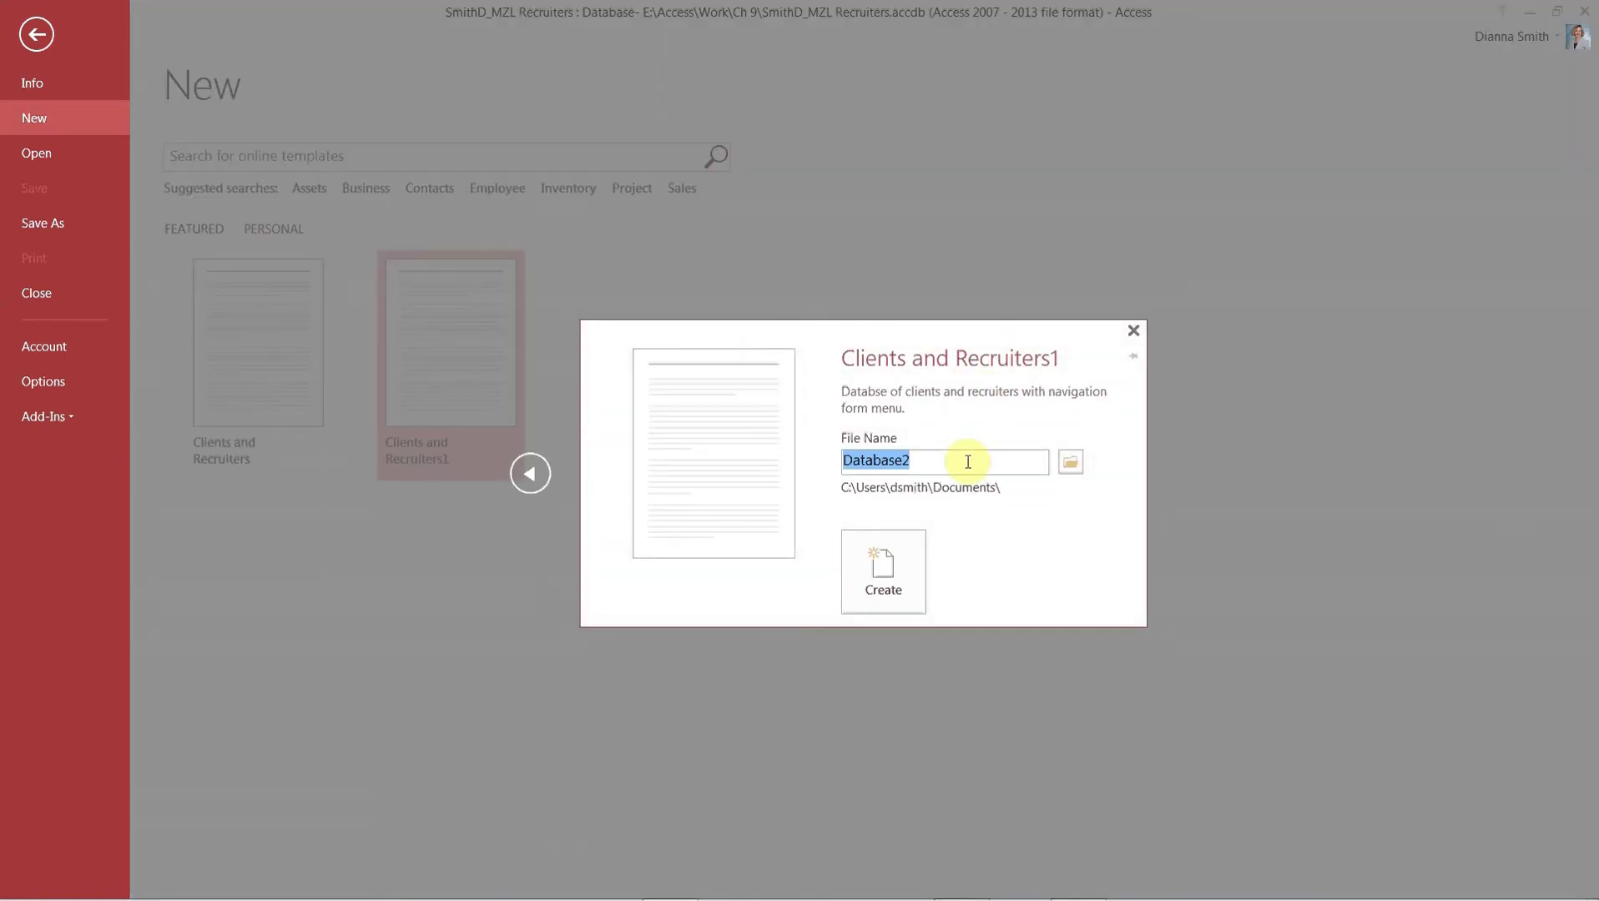
text(Smt)
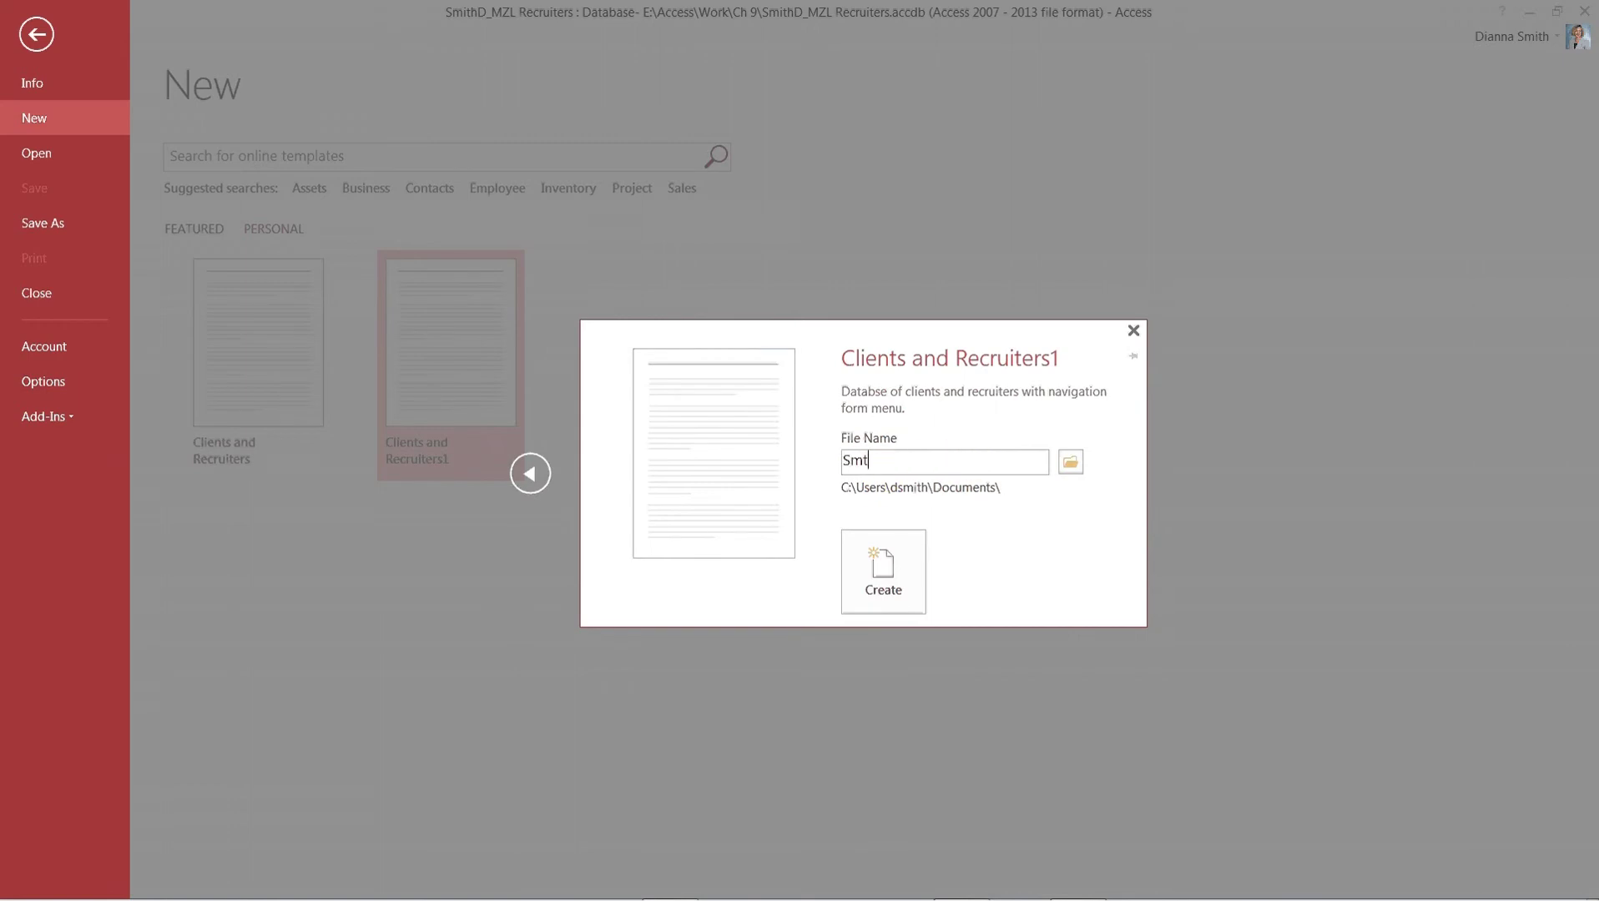
key(BackSpace)
text(ithD_MZL)
click(1135, 332)
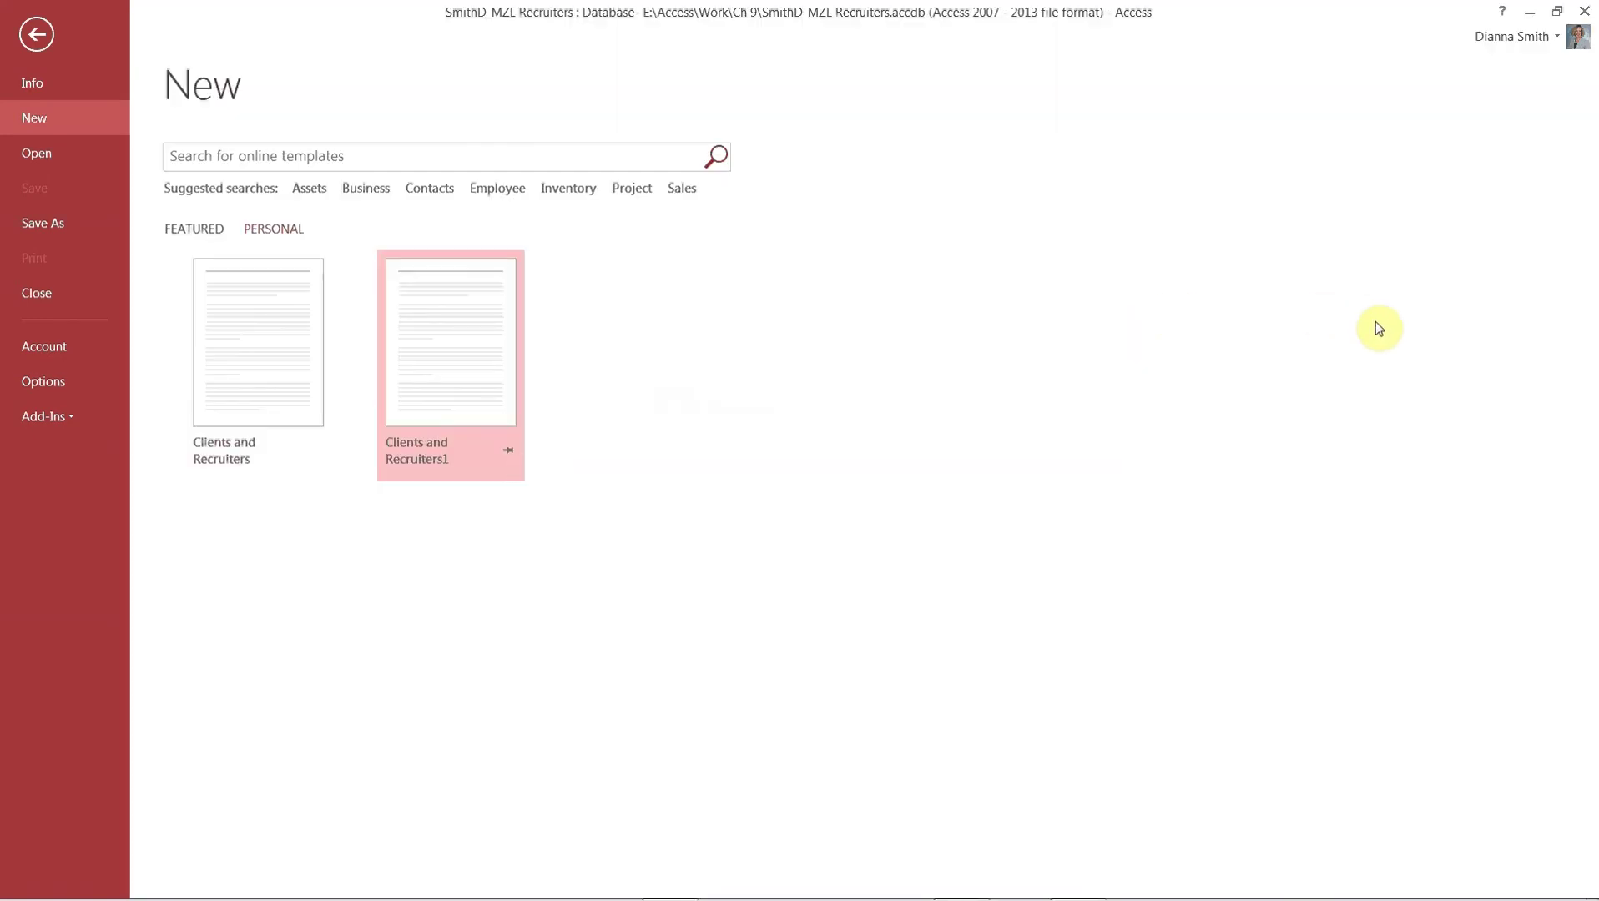